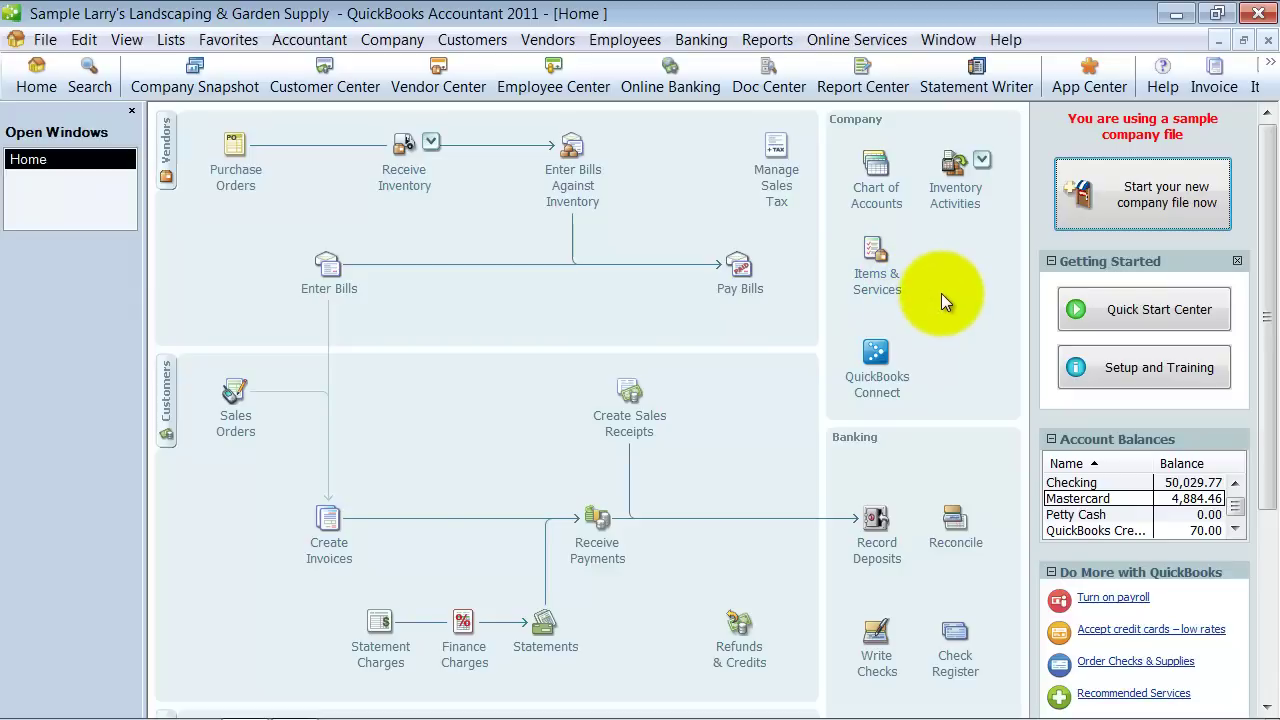
Start a Mastercard reconciliation with a statement ending balance of 4,884.46
left_click(701, 42)
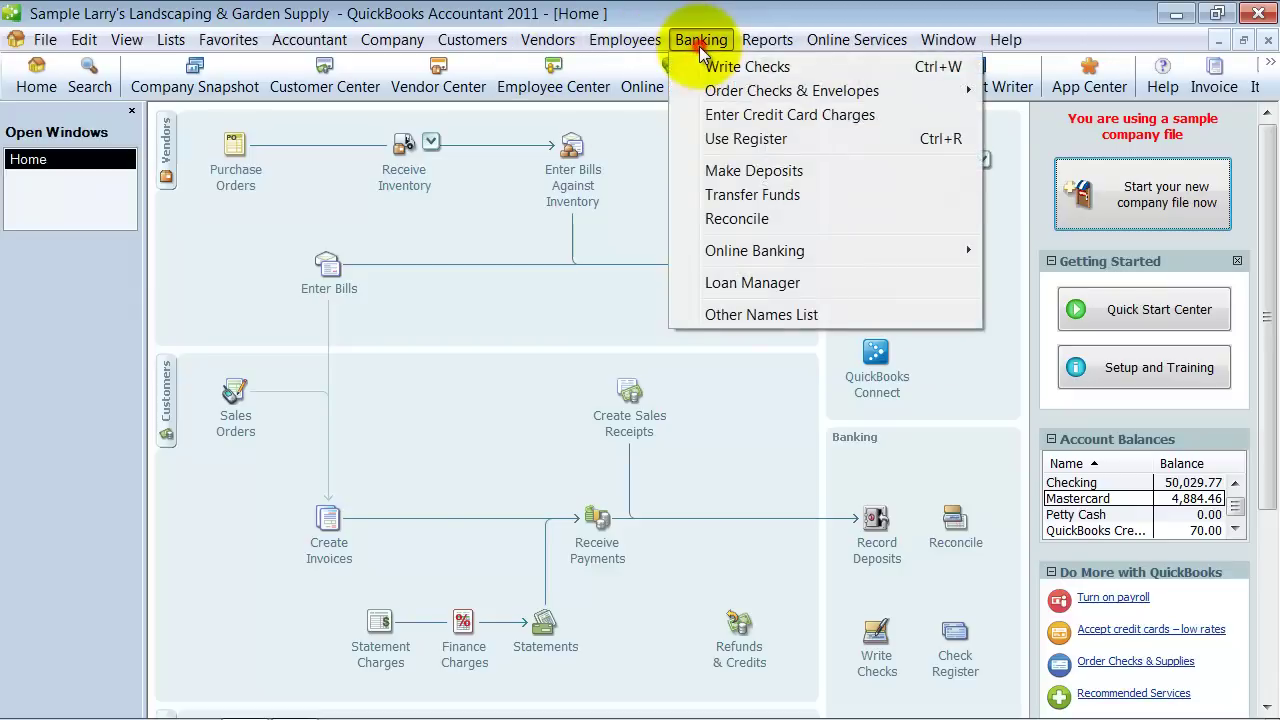
left_click(822, 222)
left_click(430, 214)
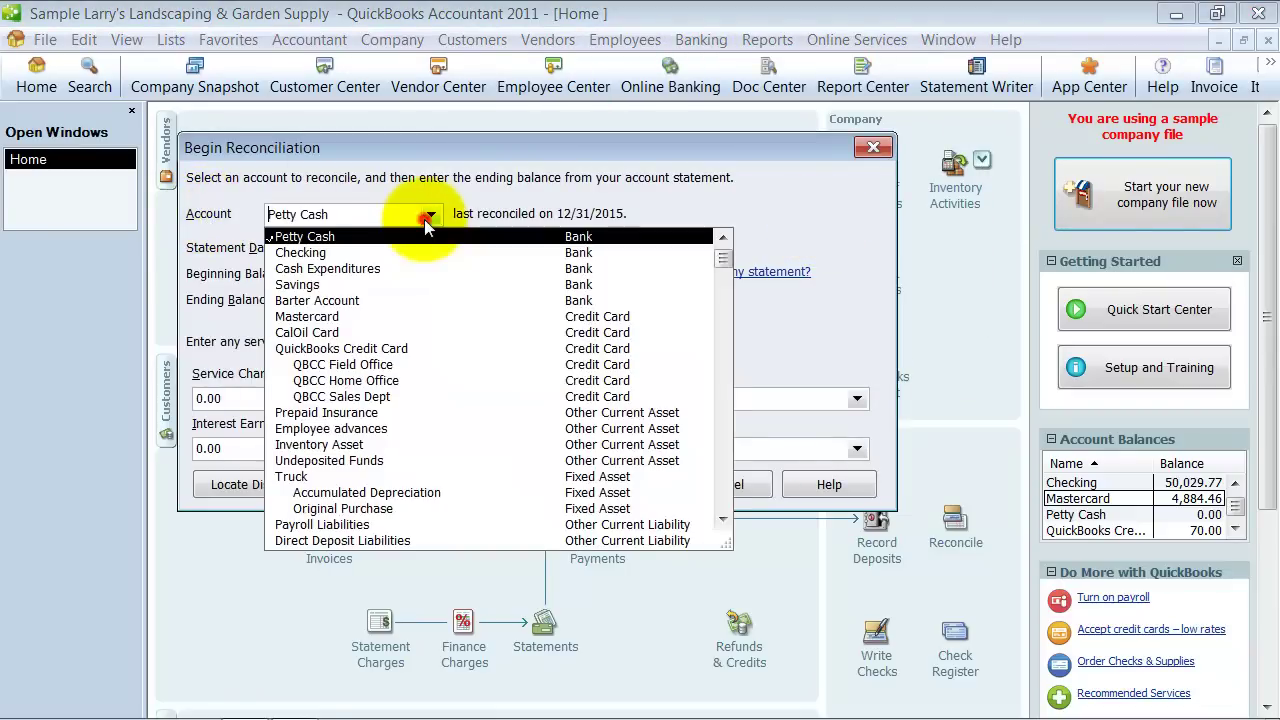
left_click(310, 316)
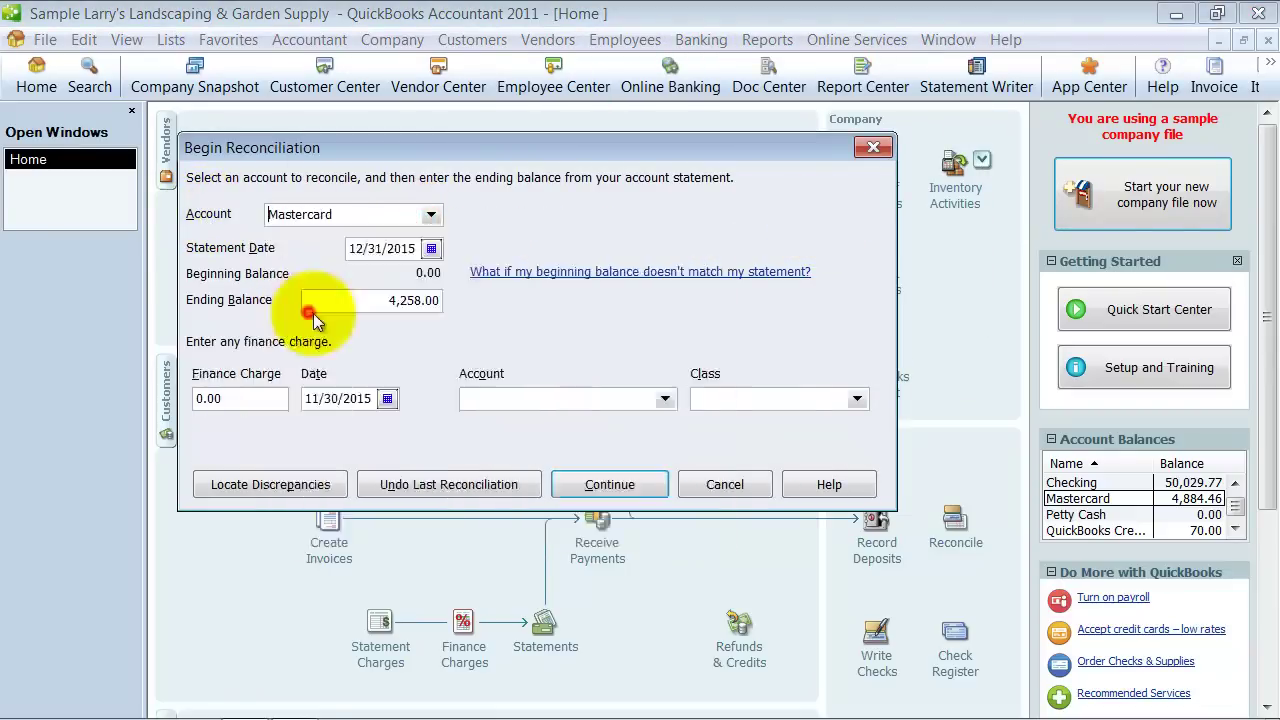
left_click(351, 301)
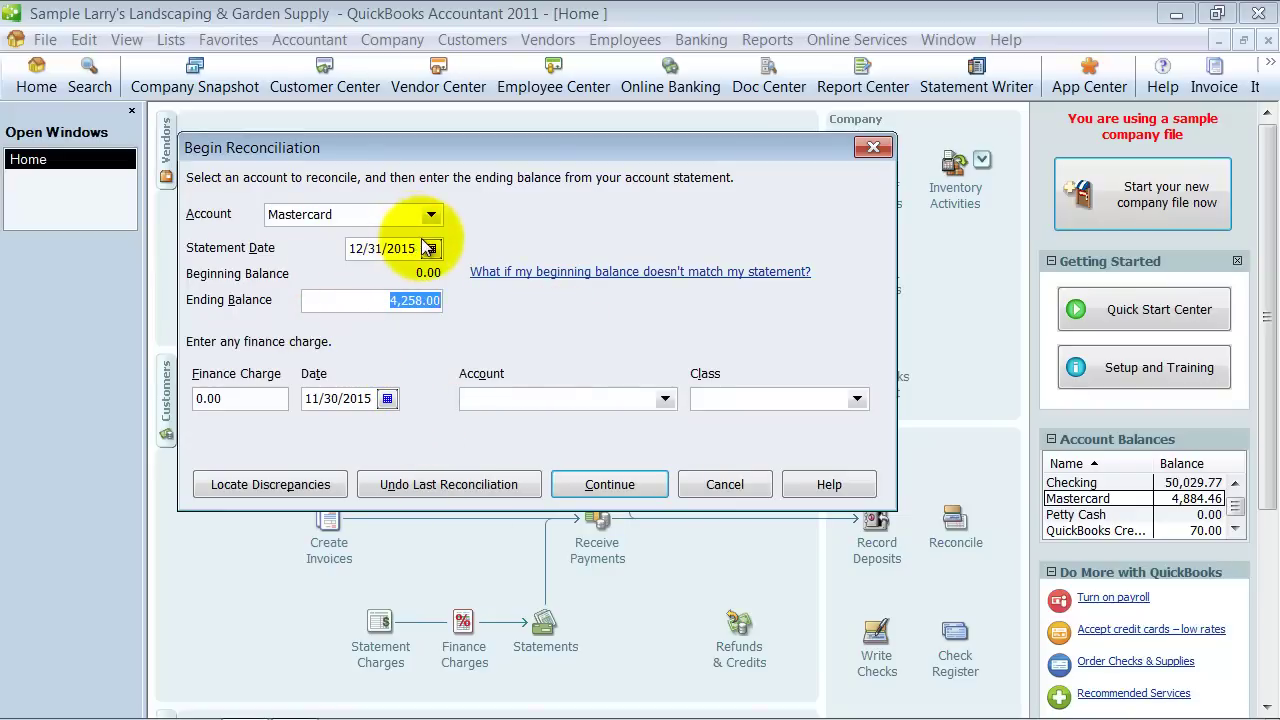
type("4884.46")
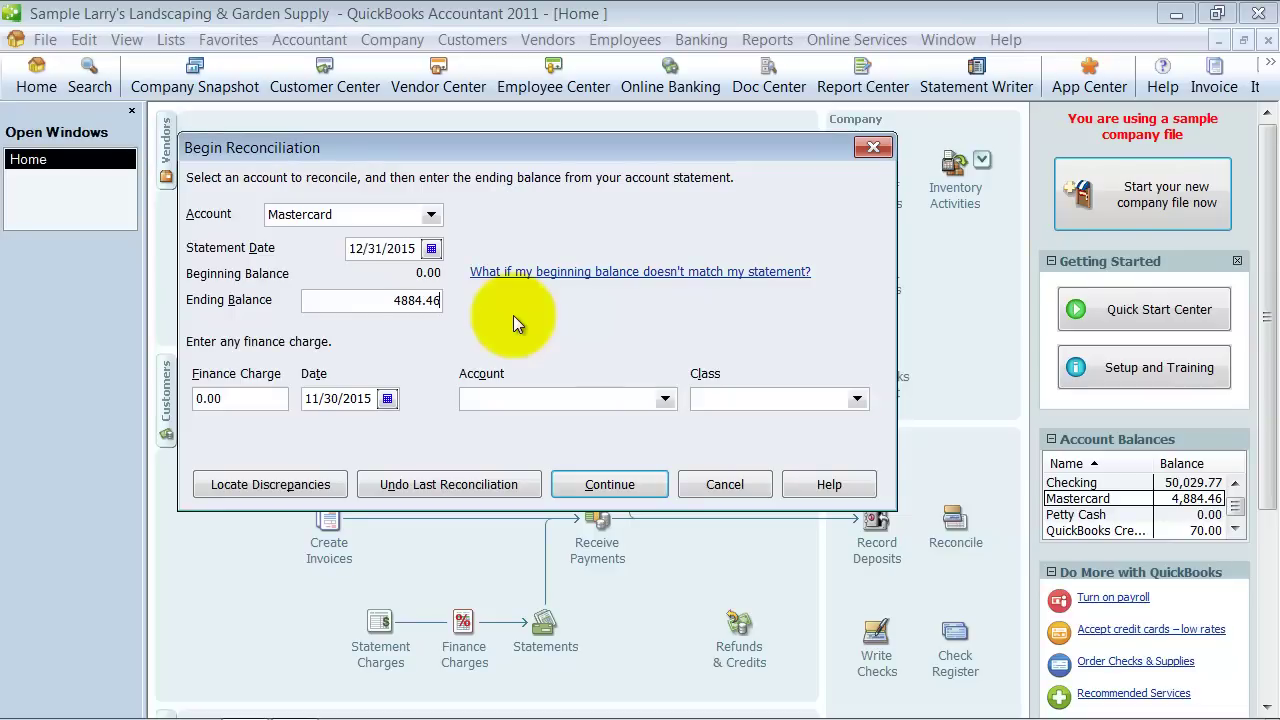
left_click(245, 398)
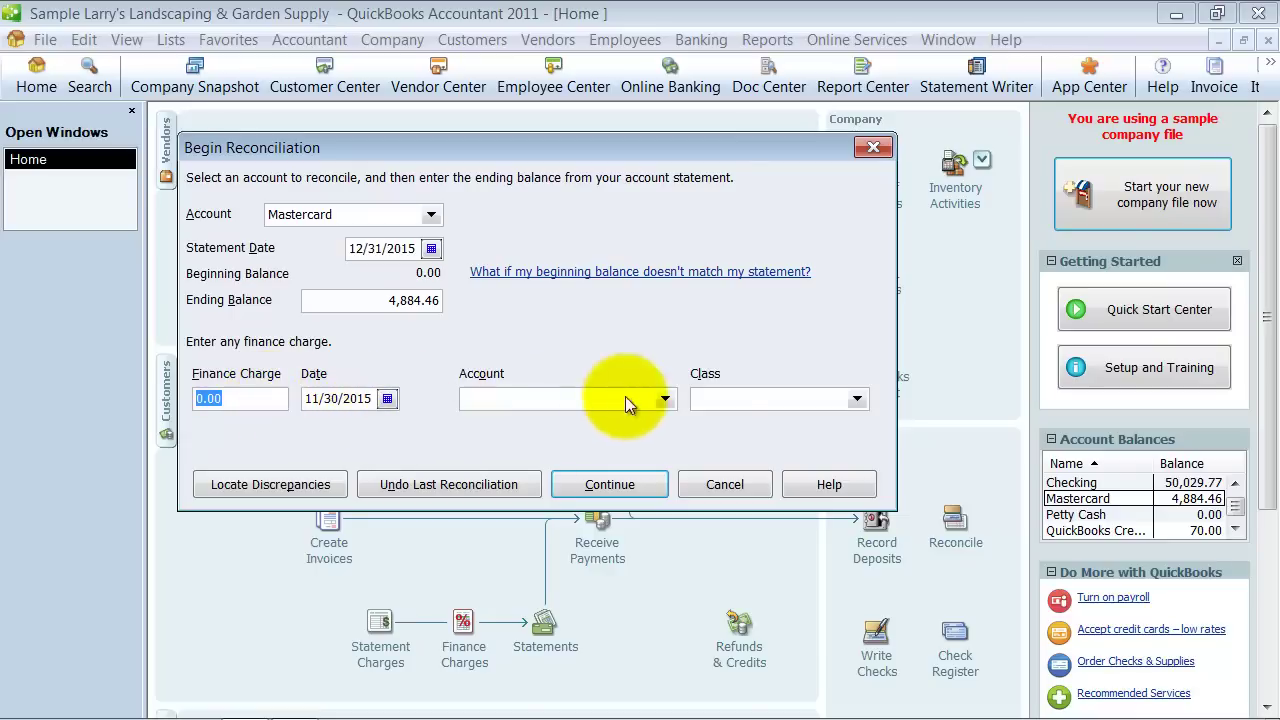
Leave the finance charge account and class blank
left_click(665, 399)
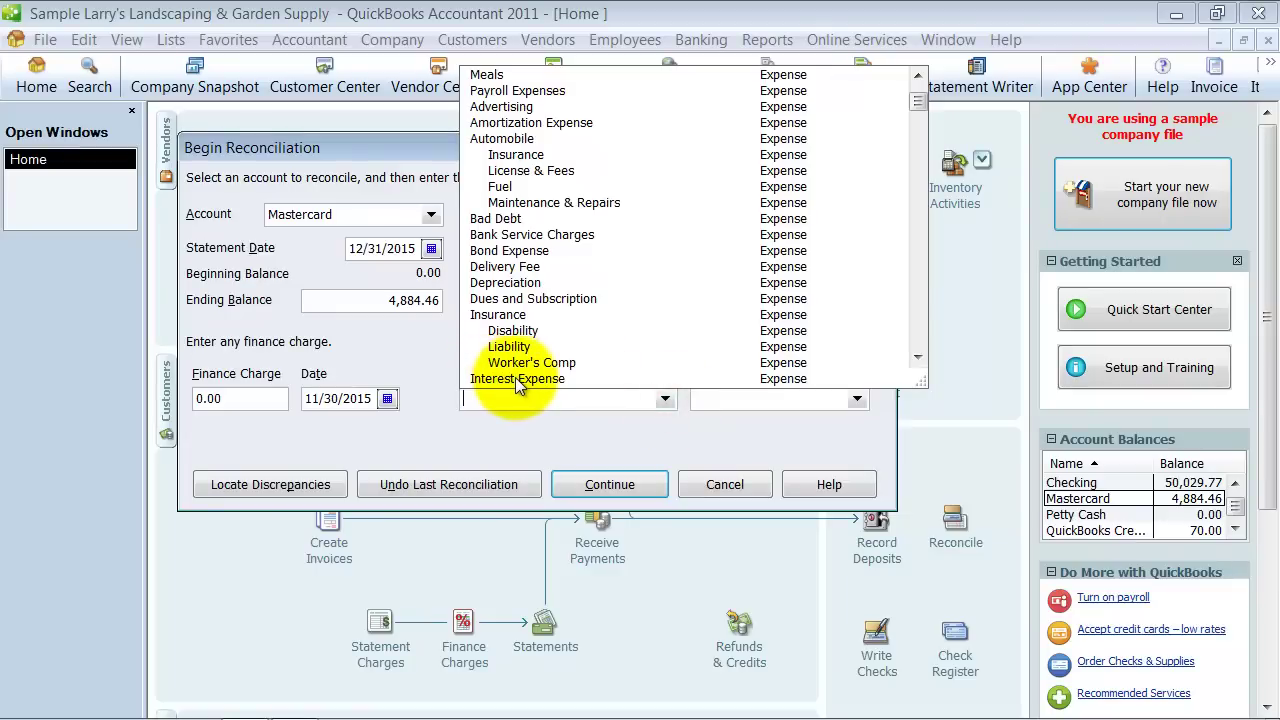
left_click(713, 400)
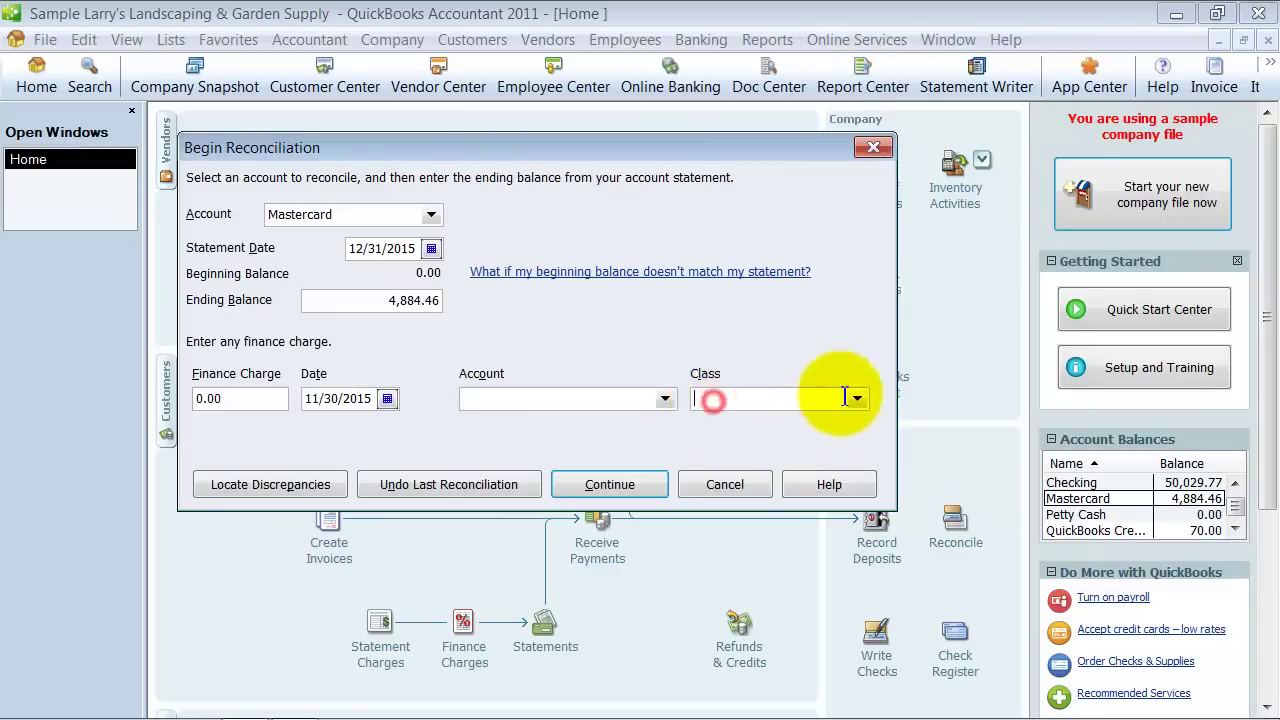
left_click(855, 398)
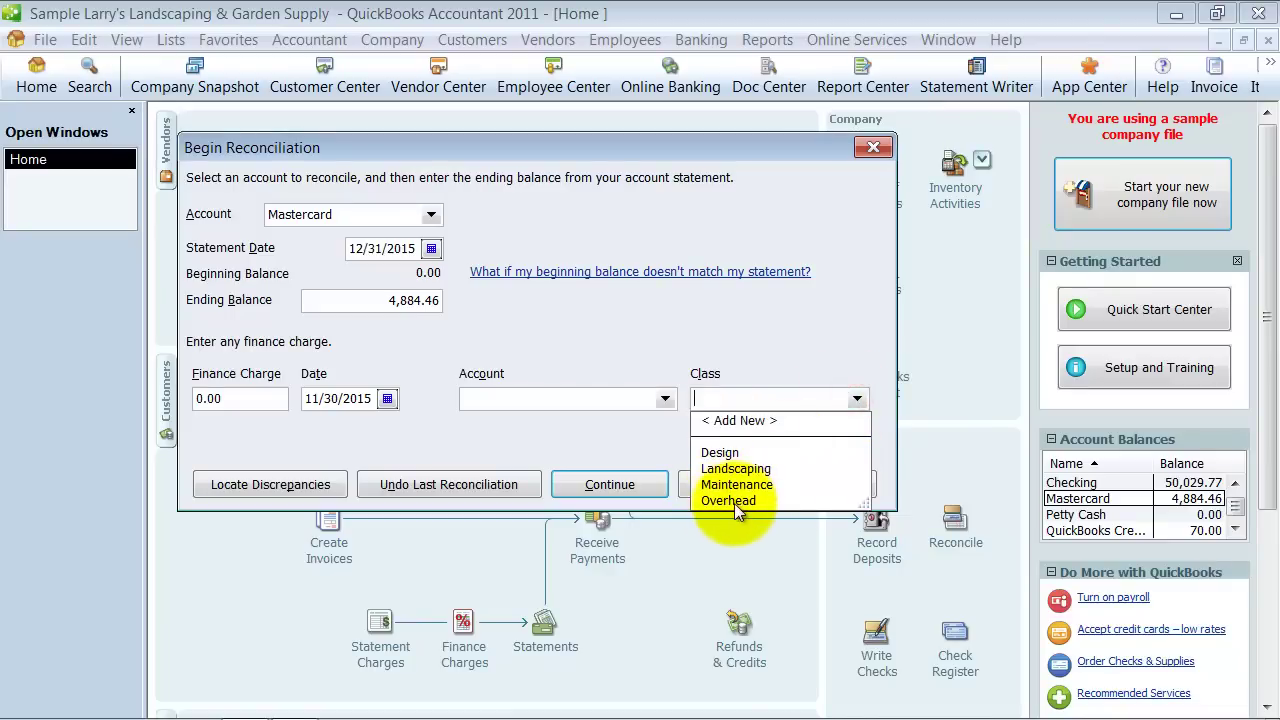
left_click(665, 440)
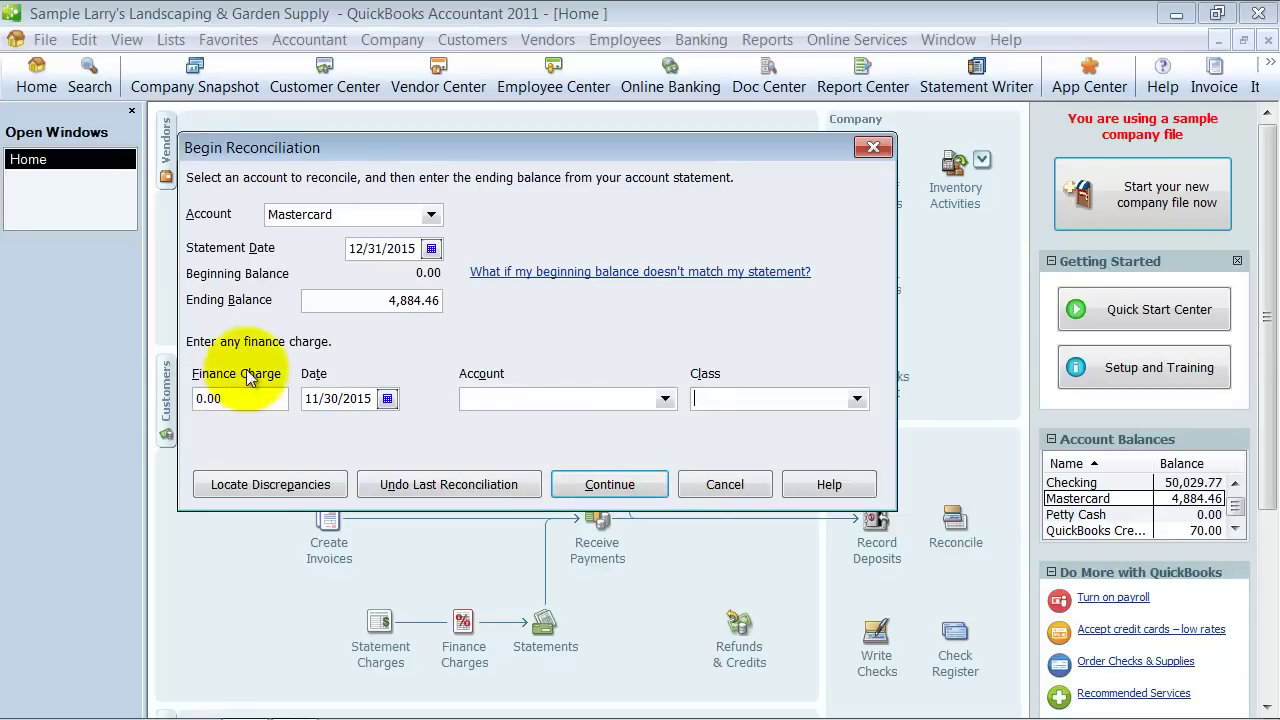
Mark the Gas and 210.00 Conner Garden charges, other 12/15/2015 charges and the 58.75 payment cleared
left_click(610, 486)
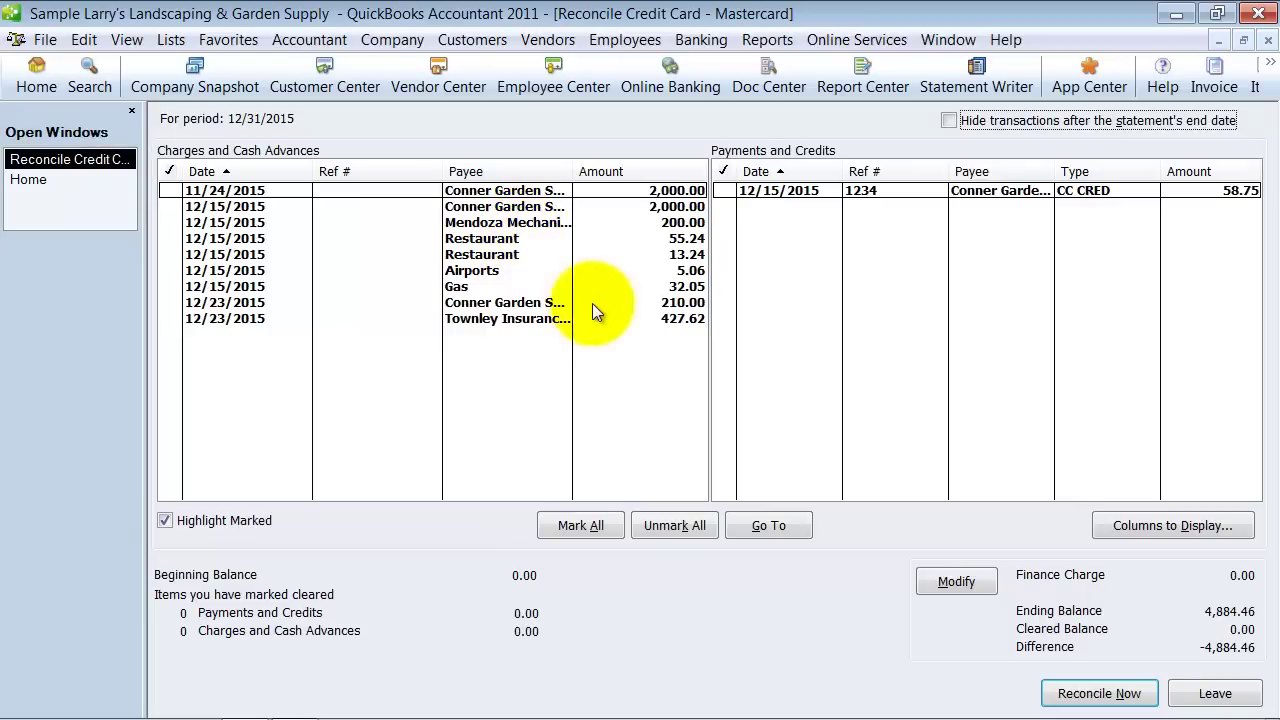
left_click(694, 192)
left_click(690, 222)
left_click(688, 255)
left_click(689, 286)
left_click(741, 195)
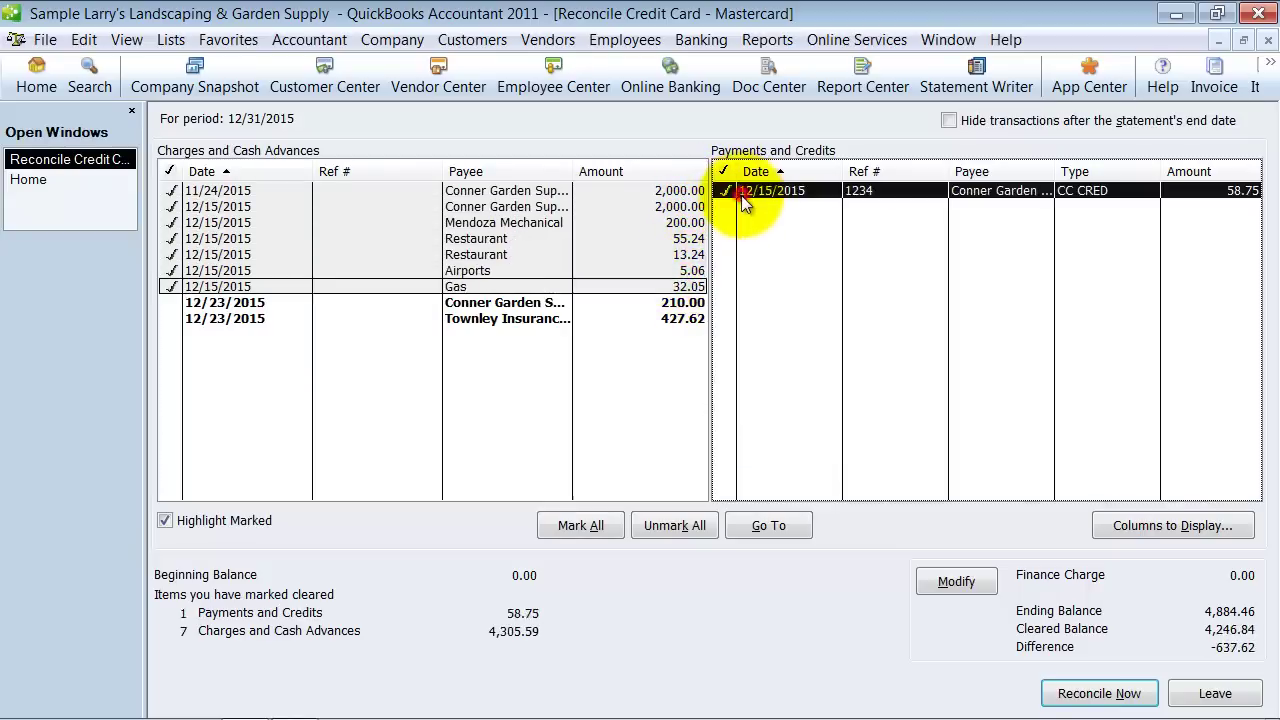
left_click(686, 303)
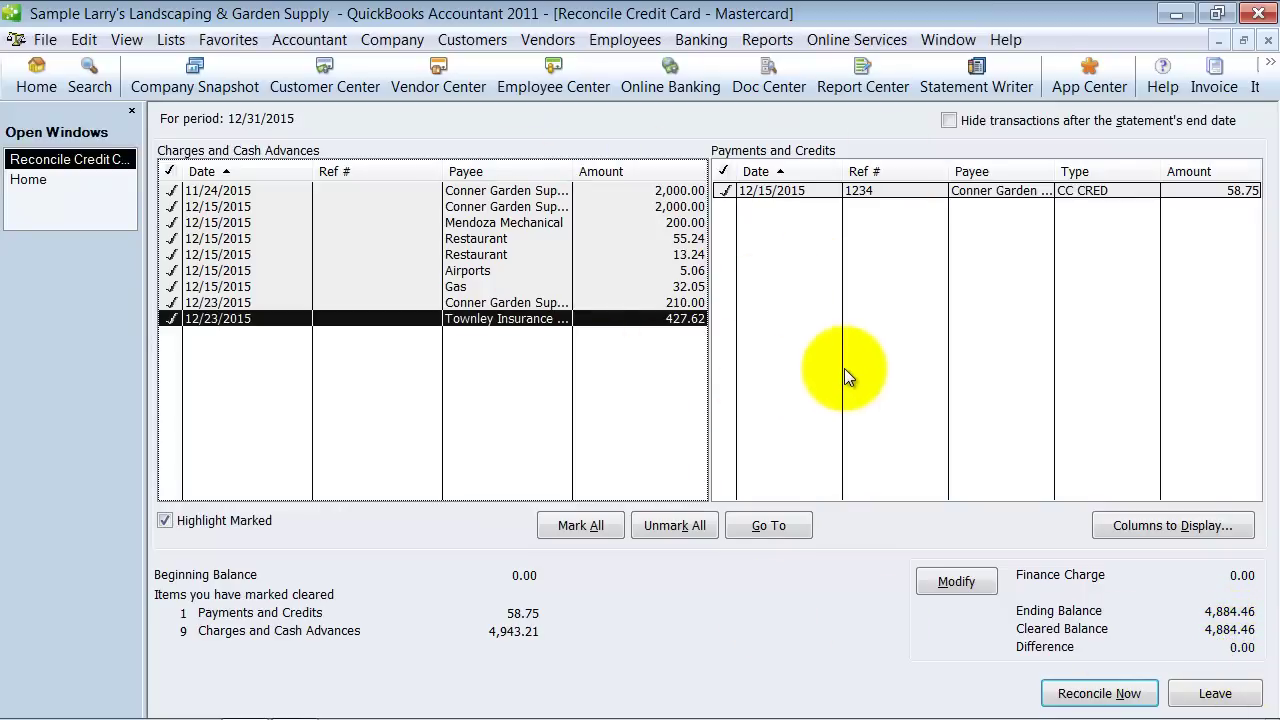
Reconcile now, then cancel the Make Payment prompt without paying the 4,884.46 balance
left_click(1115, 705)
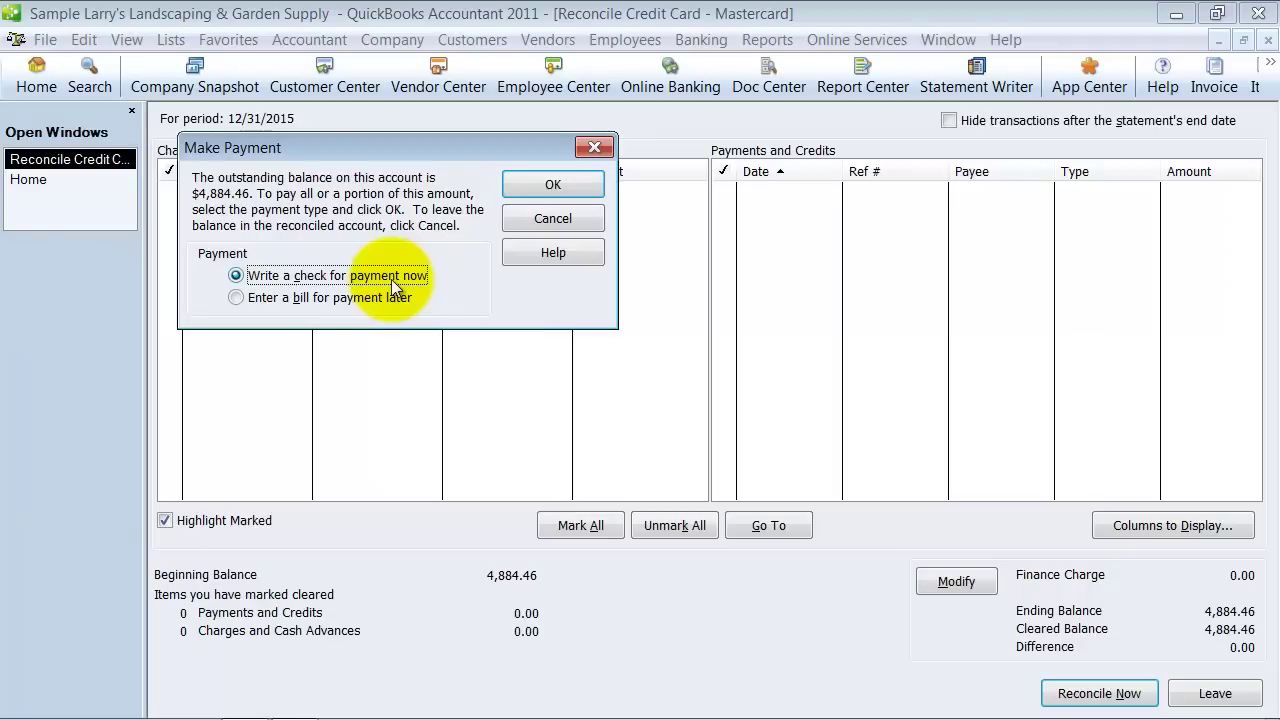
left_click(280, 297)
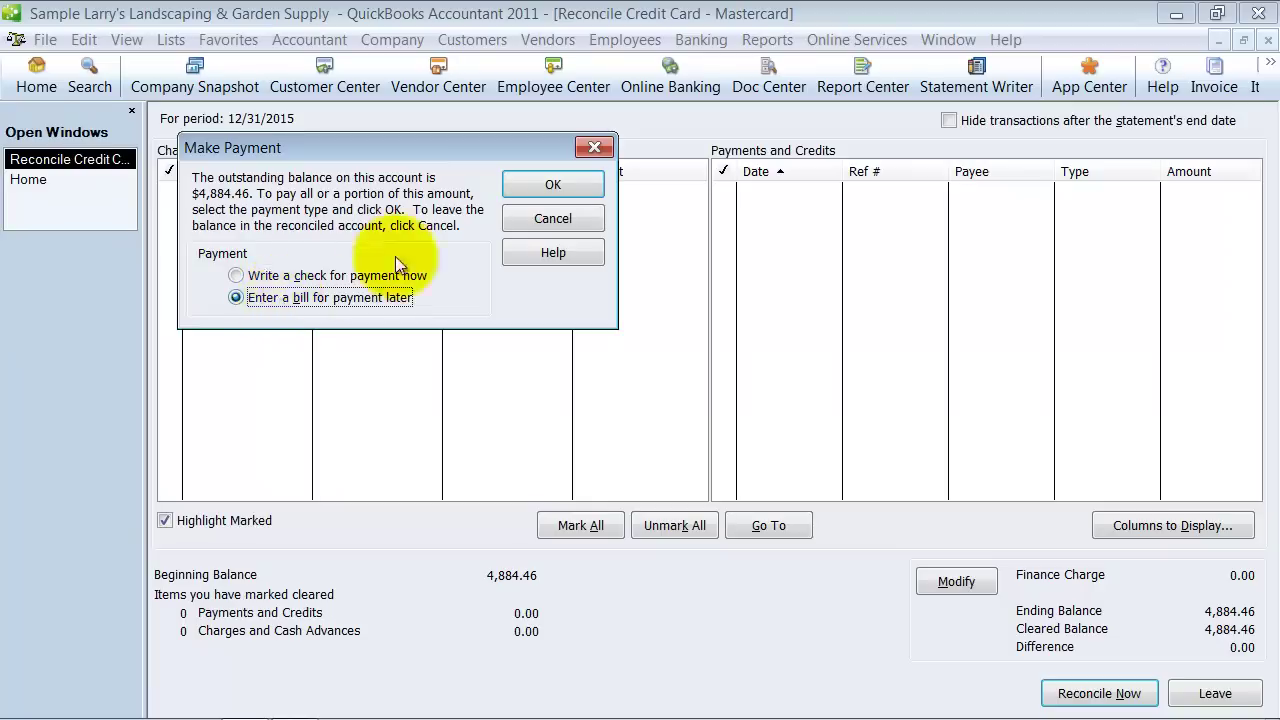
left_click_drag(383, 142, 551, 142)
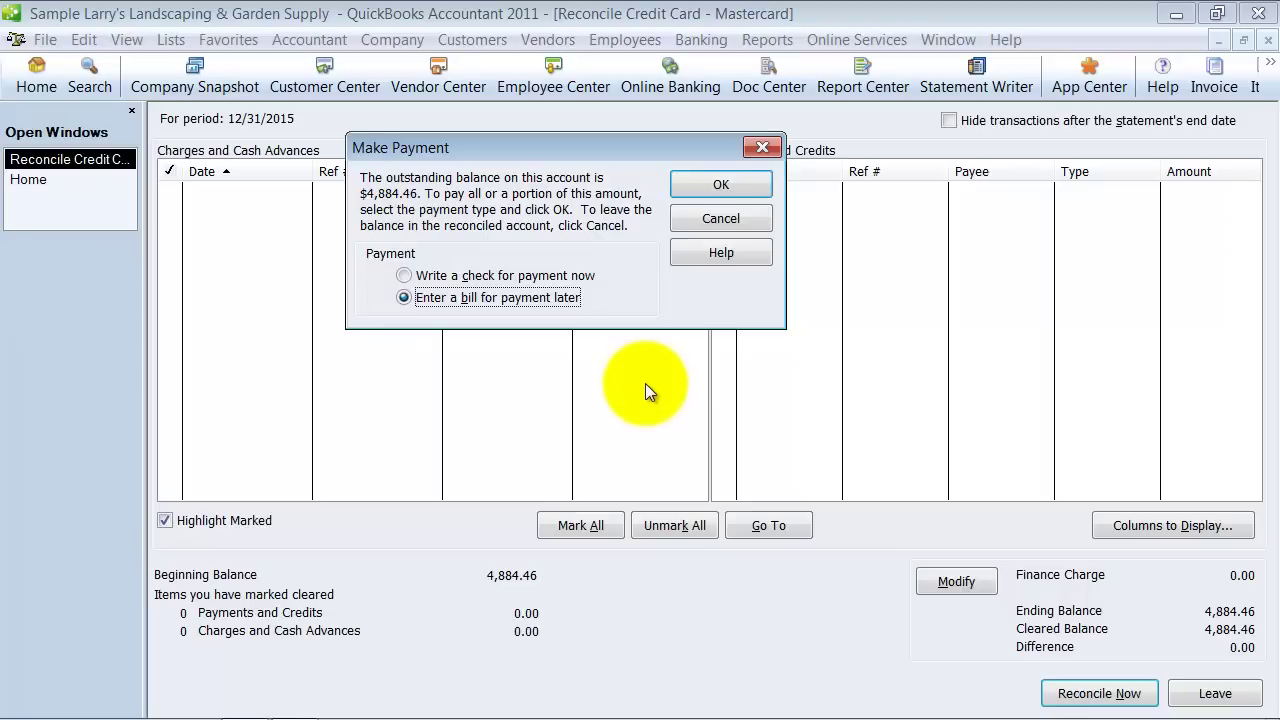
left_click(752, 218)
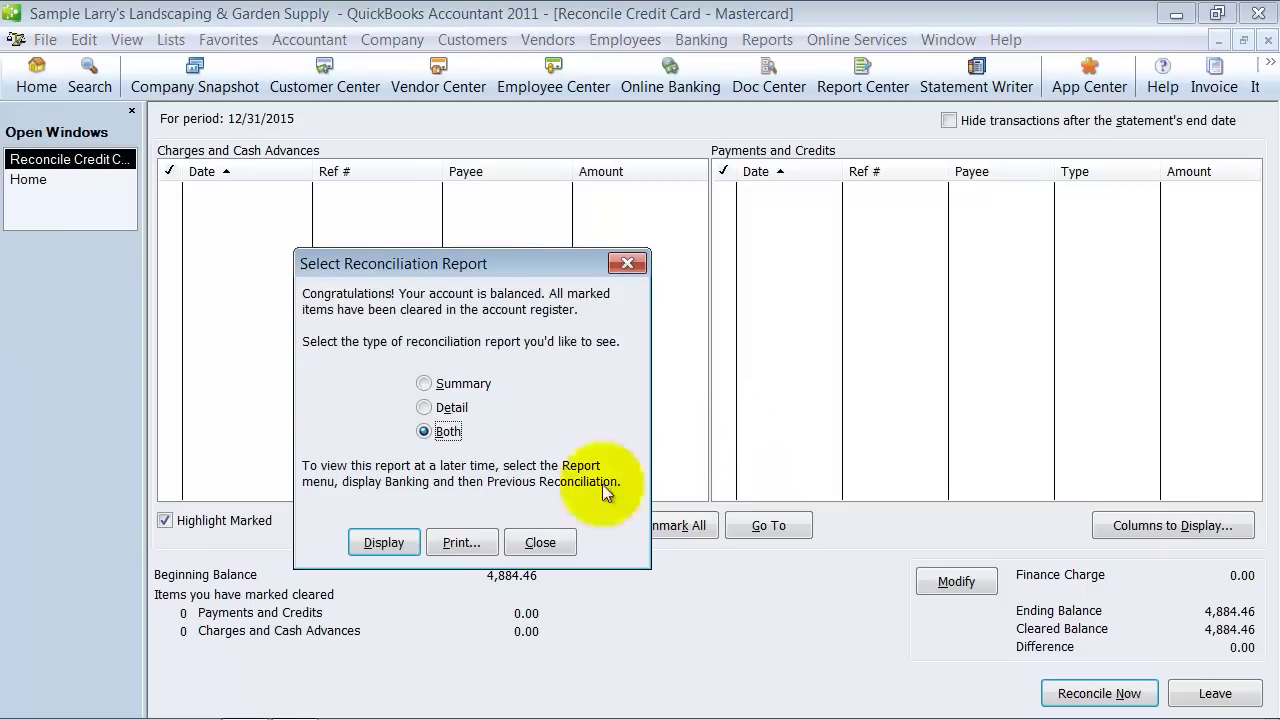
Dismiss the Select Reconciliation Report dialog without creating a report
left_click_drag(436, 264, 435, 119)
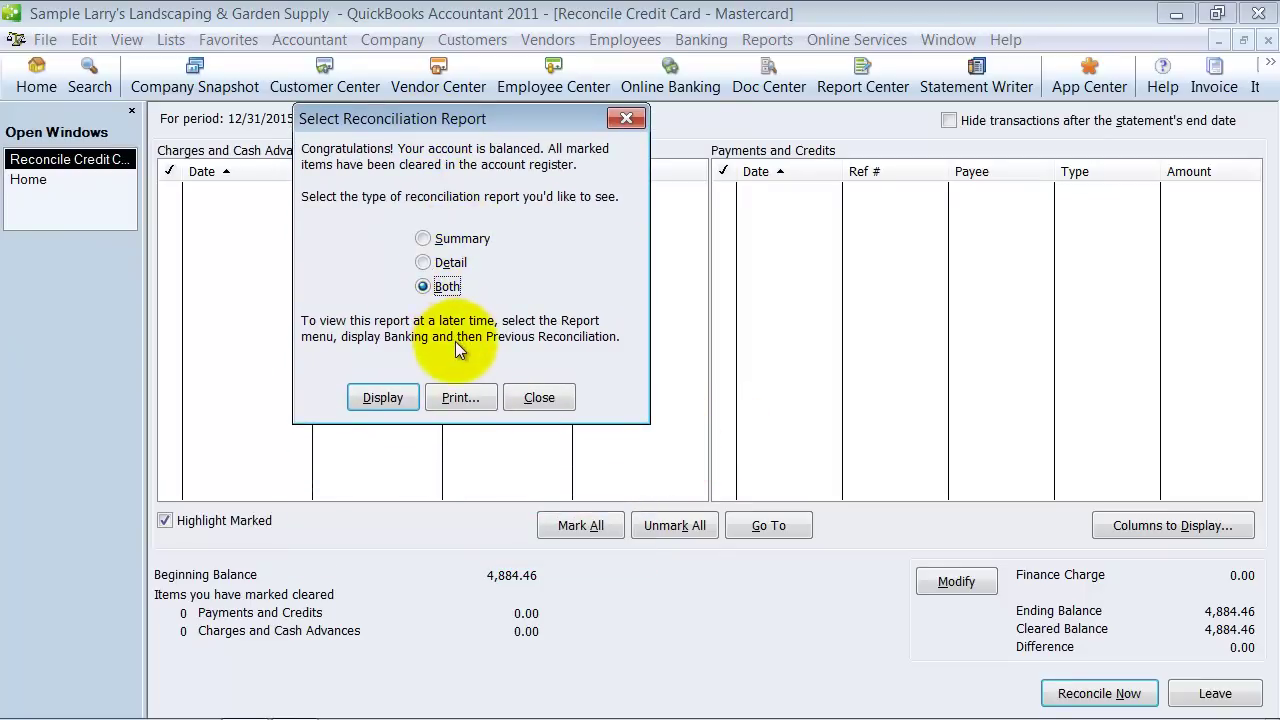
left_click(565, 398)
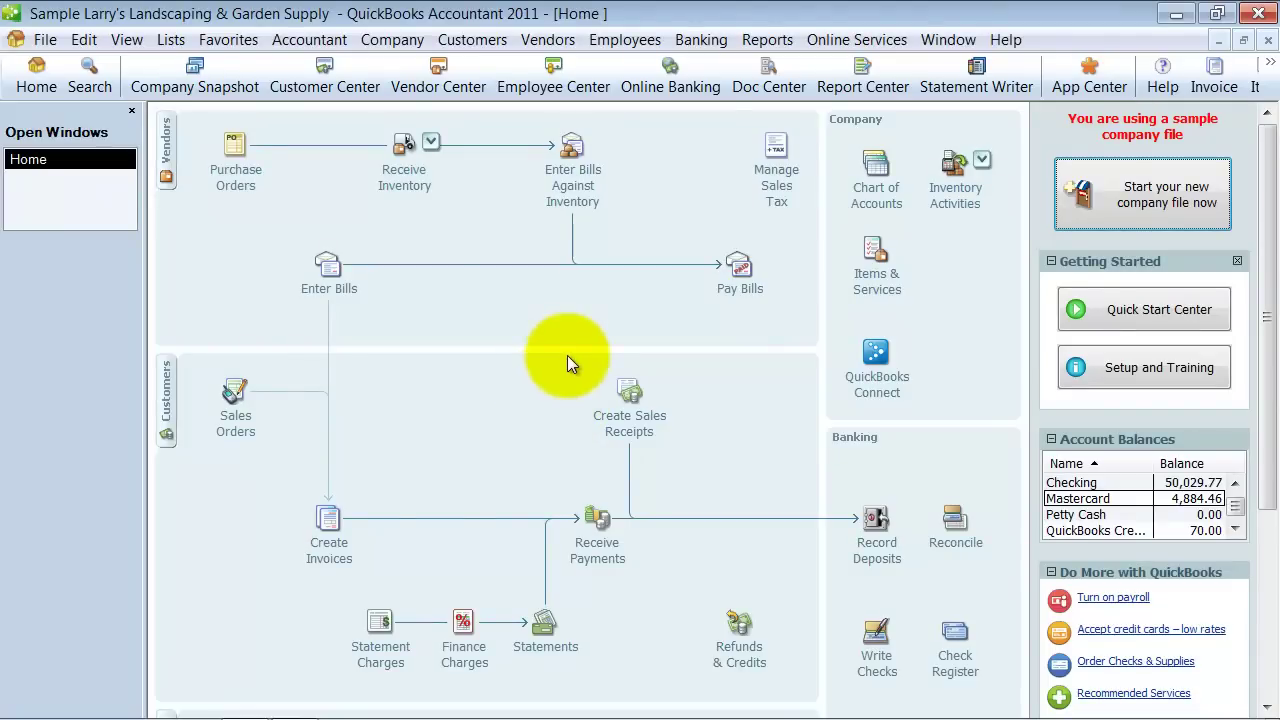
Open the Mastercard register from the Chart of Accounts, check the cleared entries, then close it
left_click(172, 41)
left_click(182, 68)
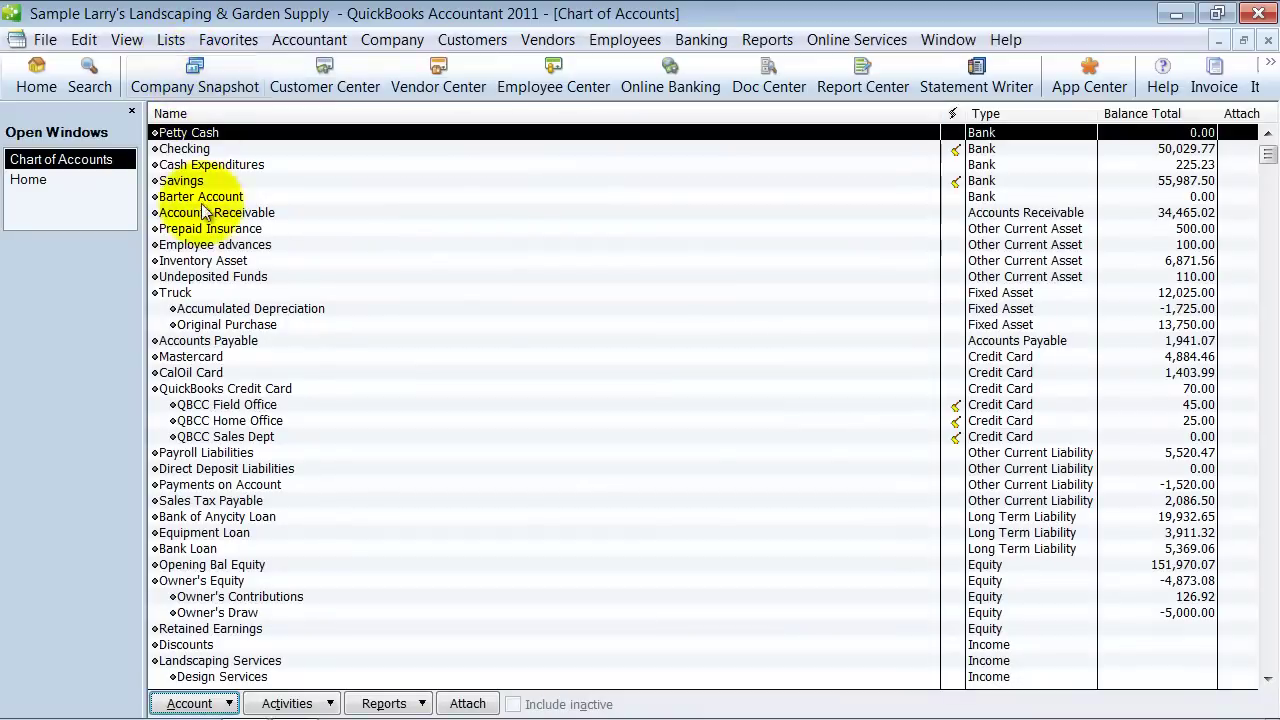
left_click(206, 358)
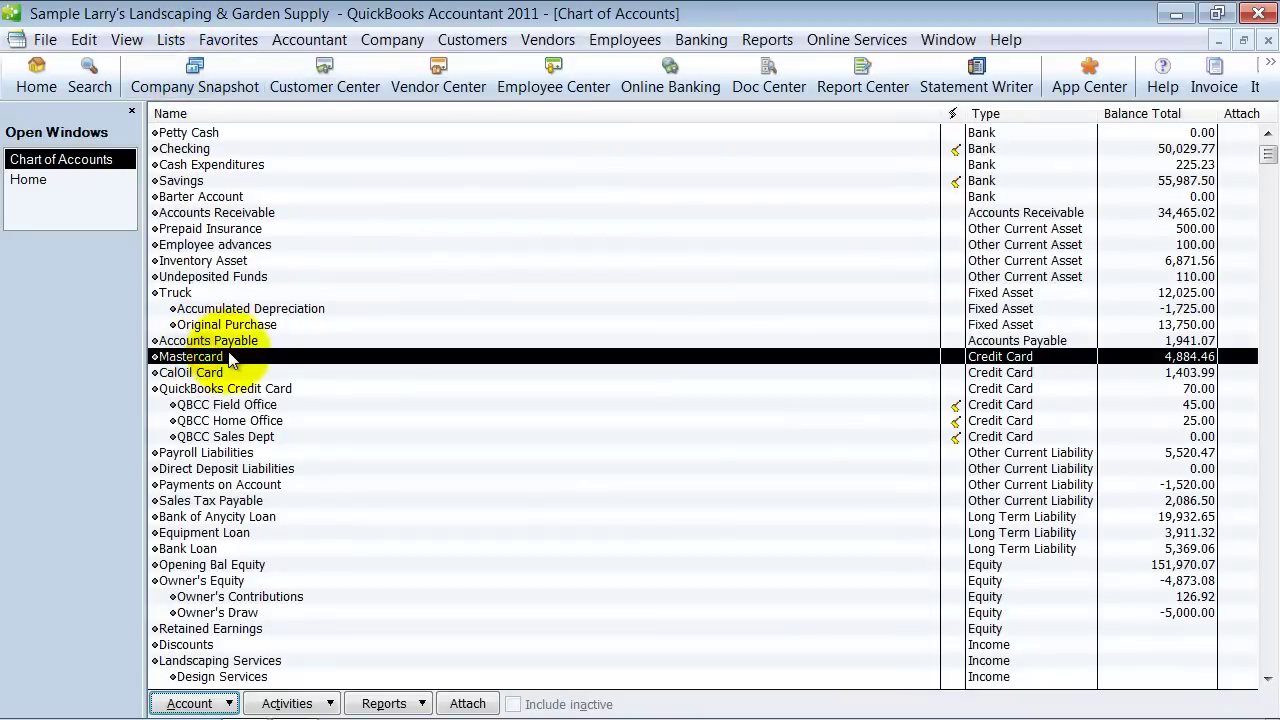
double_click(230, 358)
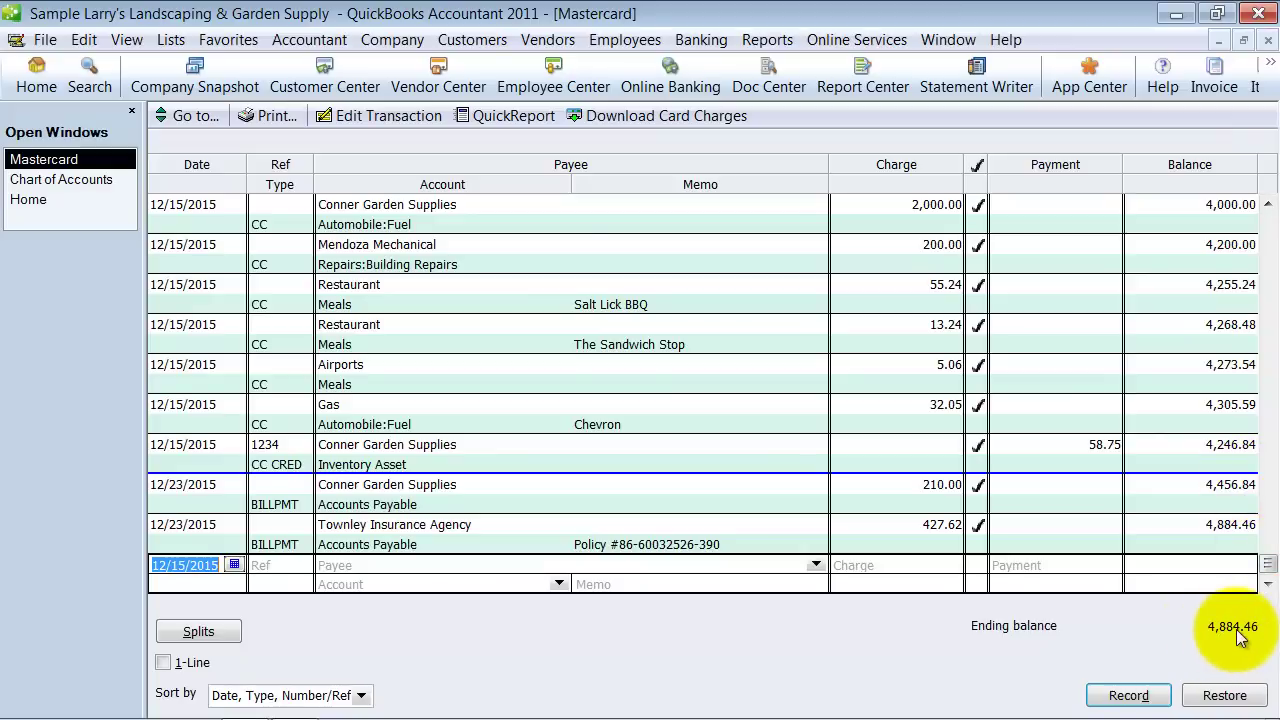
left_click(1267, 41)
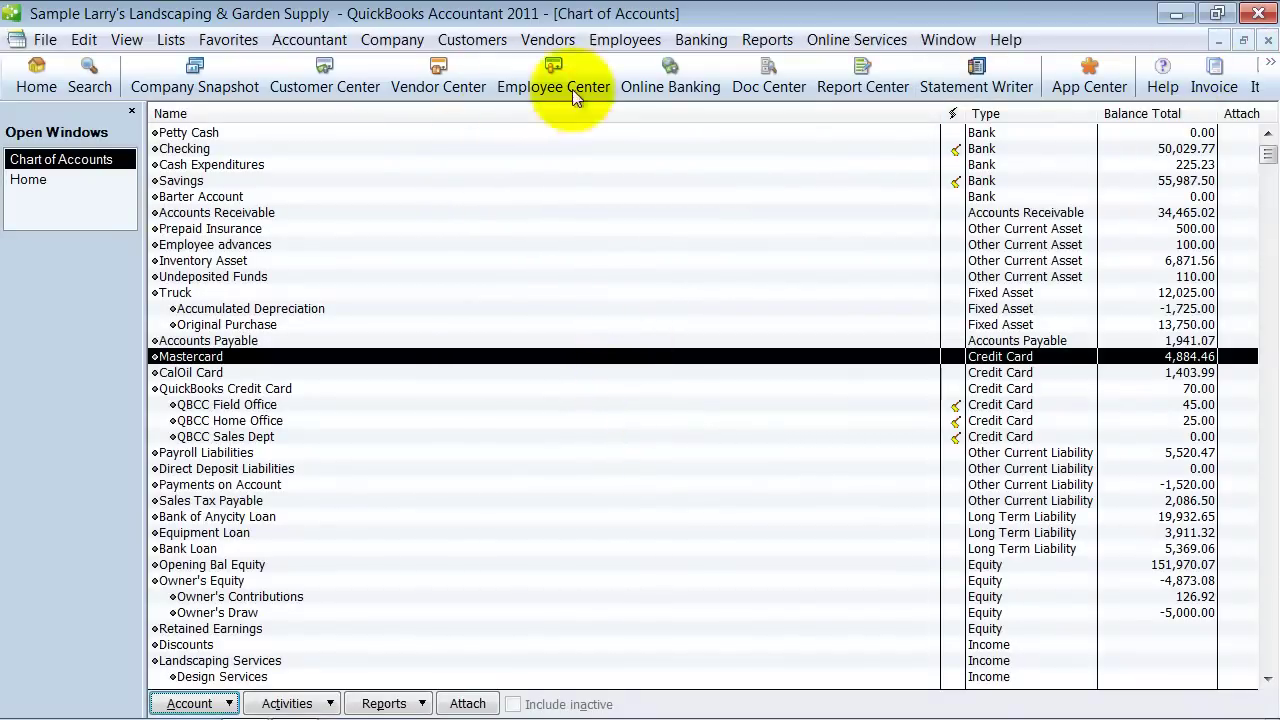
Start a new bill from vendor Credit Card with a 2,500.00 amount due
left_click(547, 39)
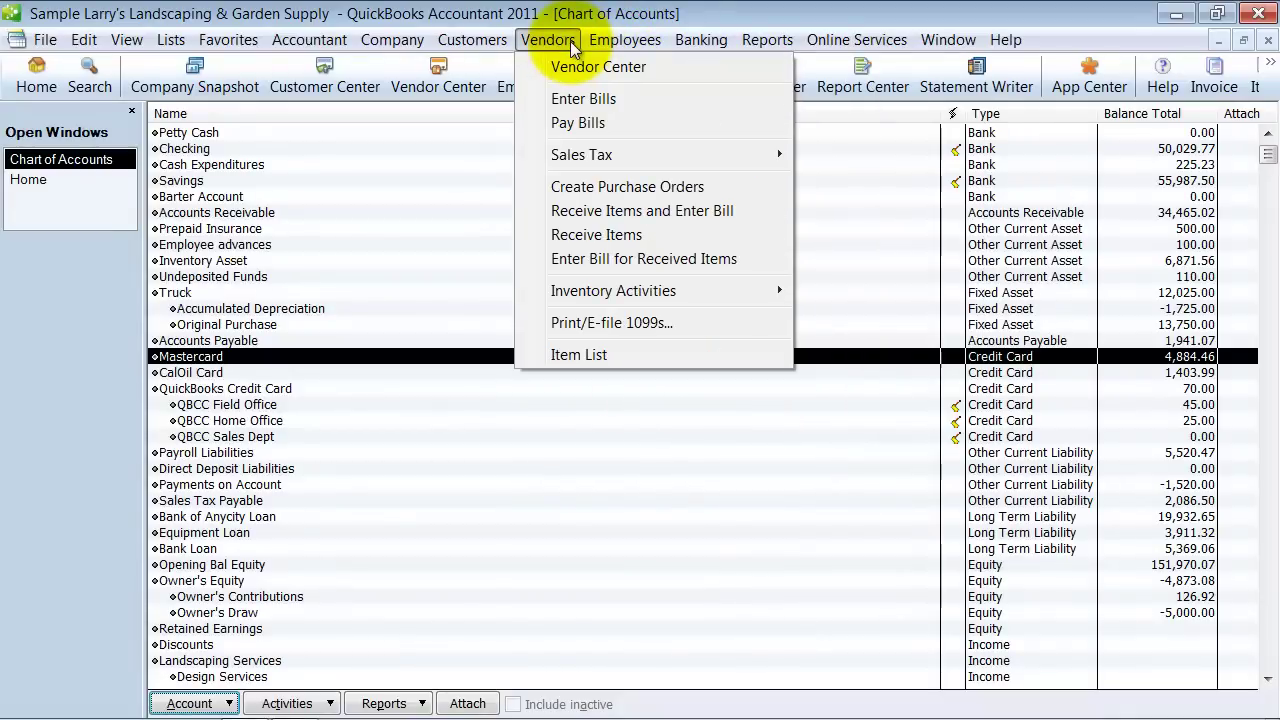
left_click(575, 97)
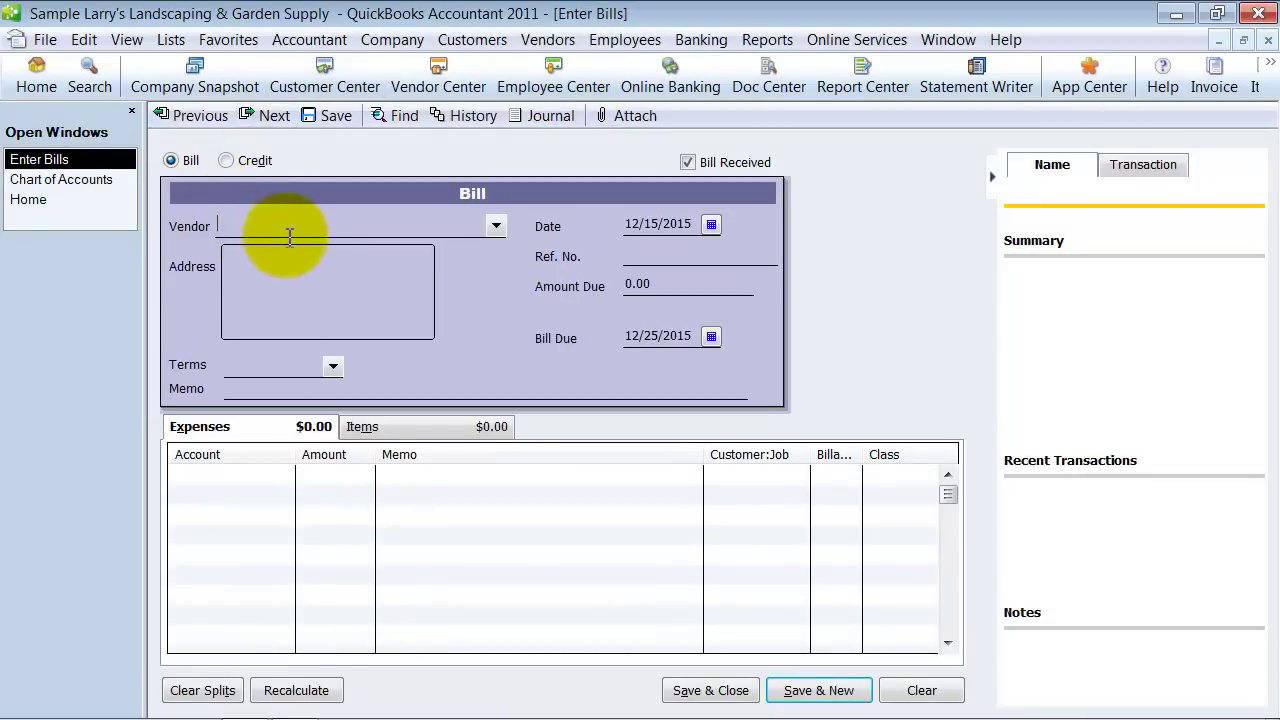
type("cr")
key("Tab")
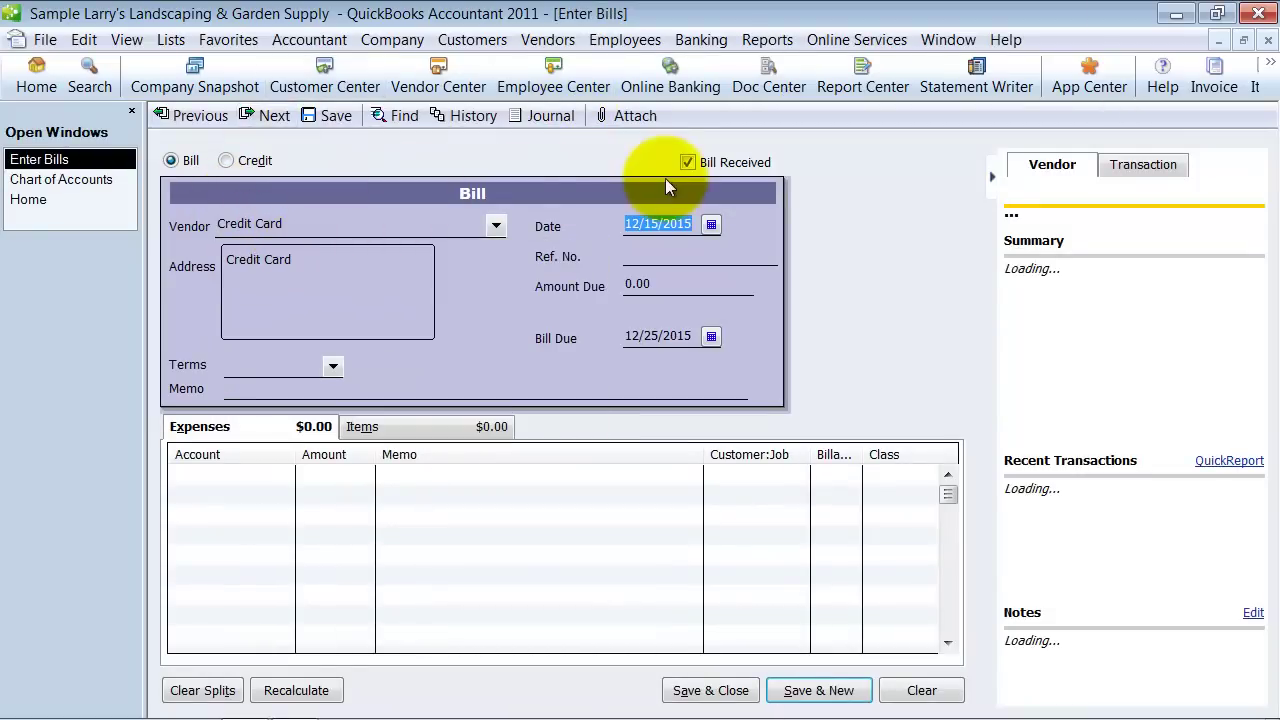
key("Tab")
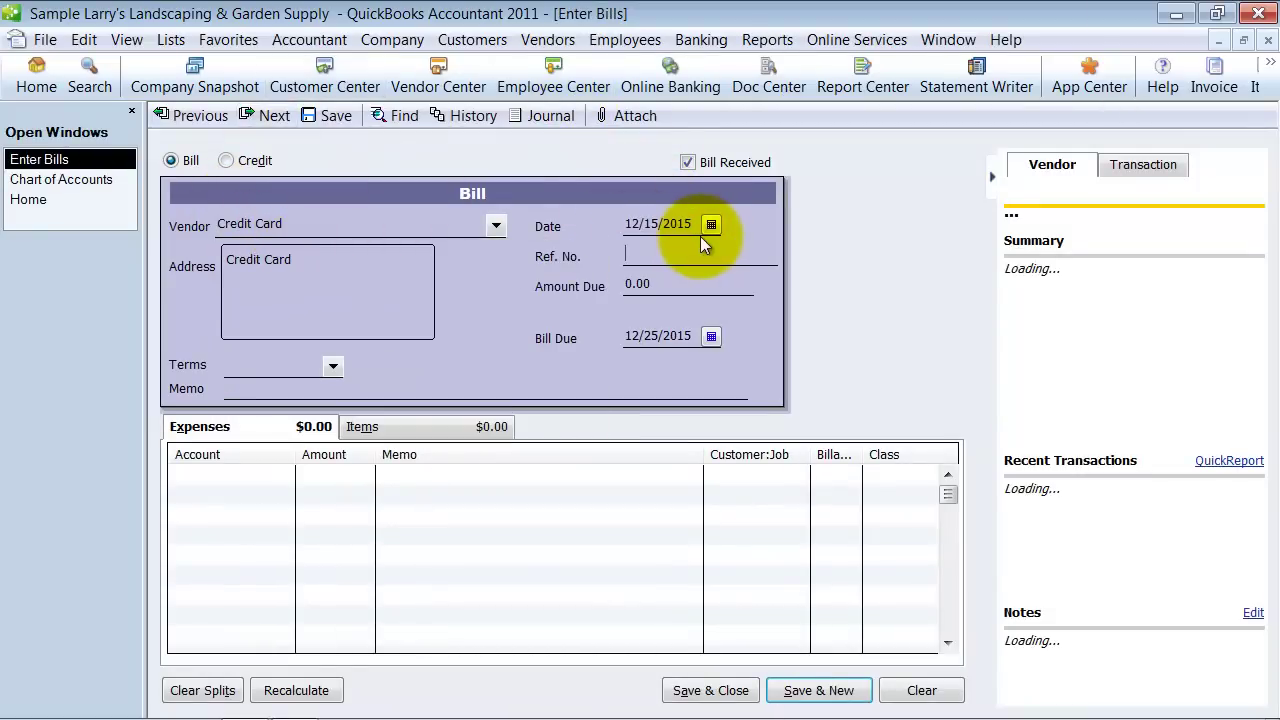
key("Tab")
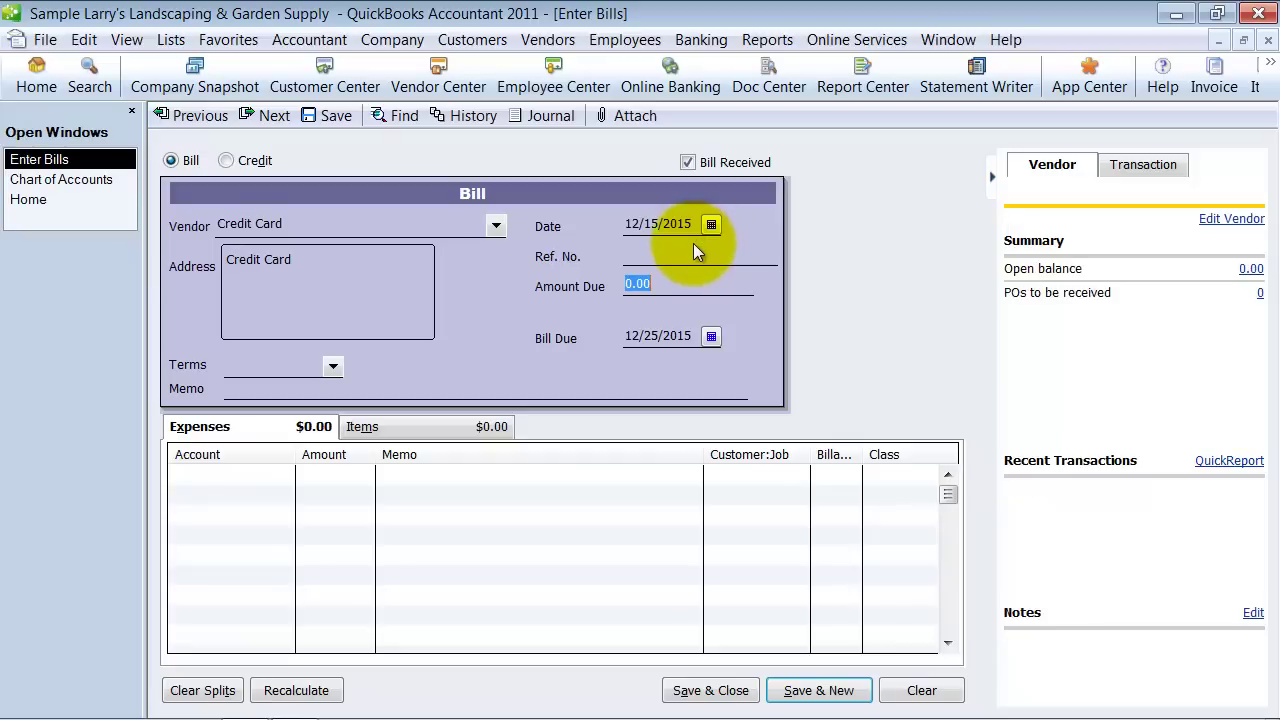
type("500")
key("BackSpace")
key("BackSpace")
key("BackSpace")
type("2,500")
key("Tab")
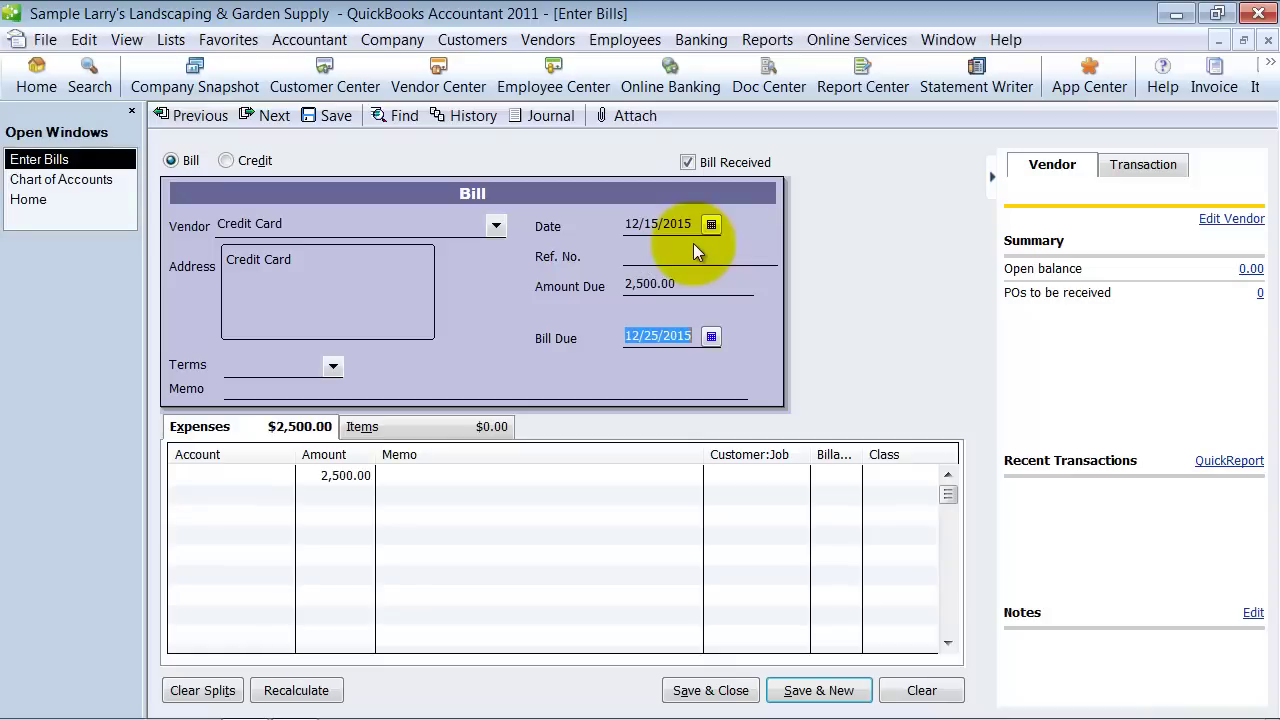
Charge the bill's expense line to Mastercard and save the bill
left_click(200, 476)
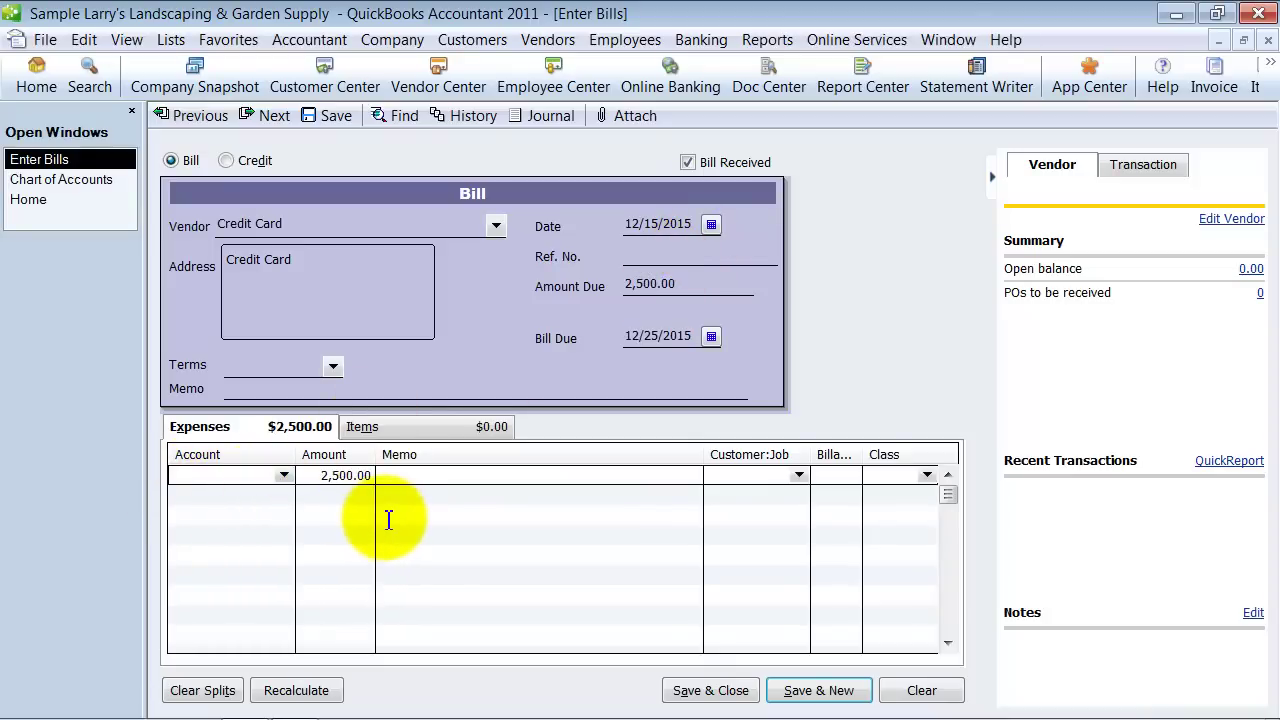
type("Mas")
key("Tab")
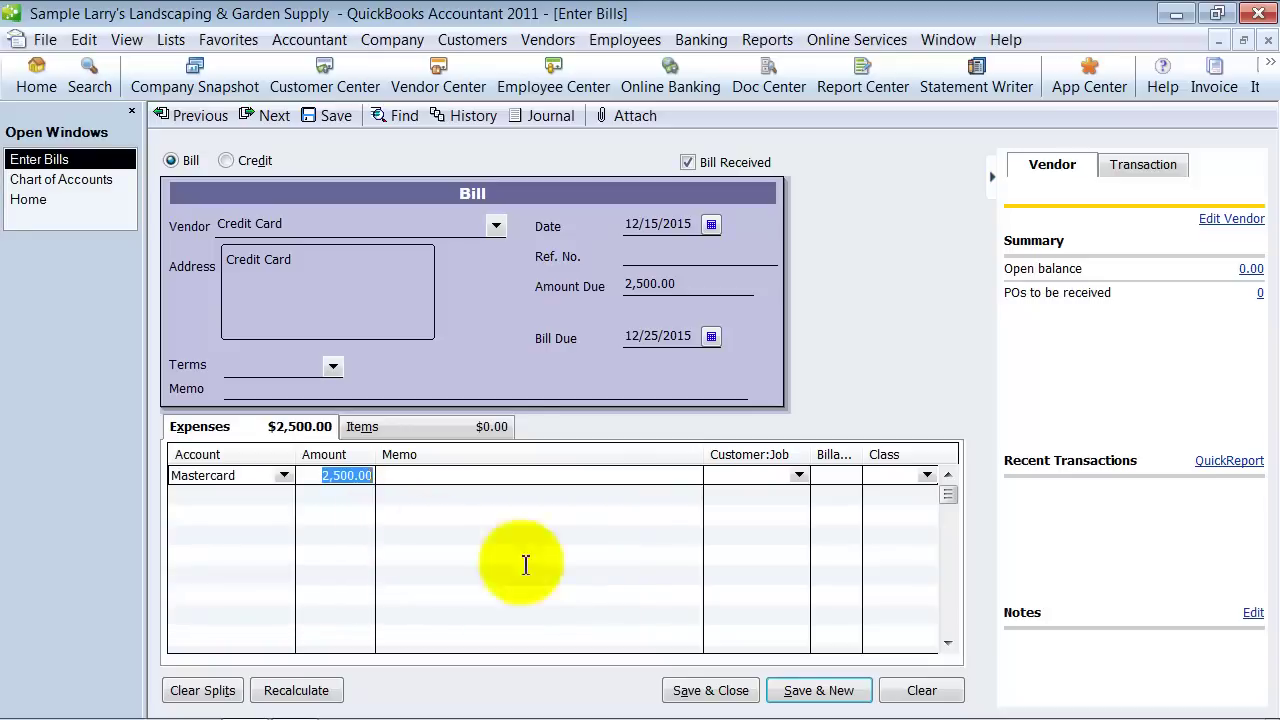
left_click(746, 690)
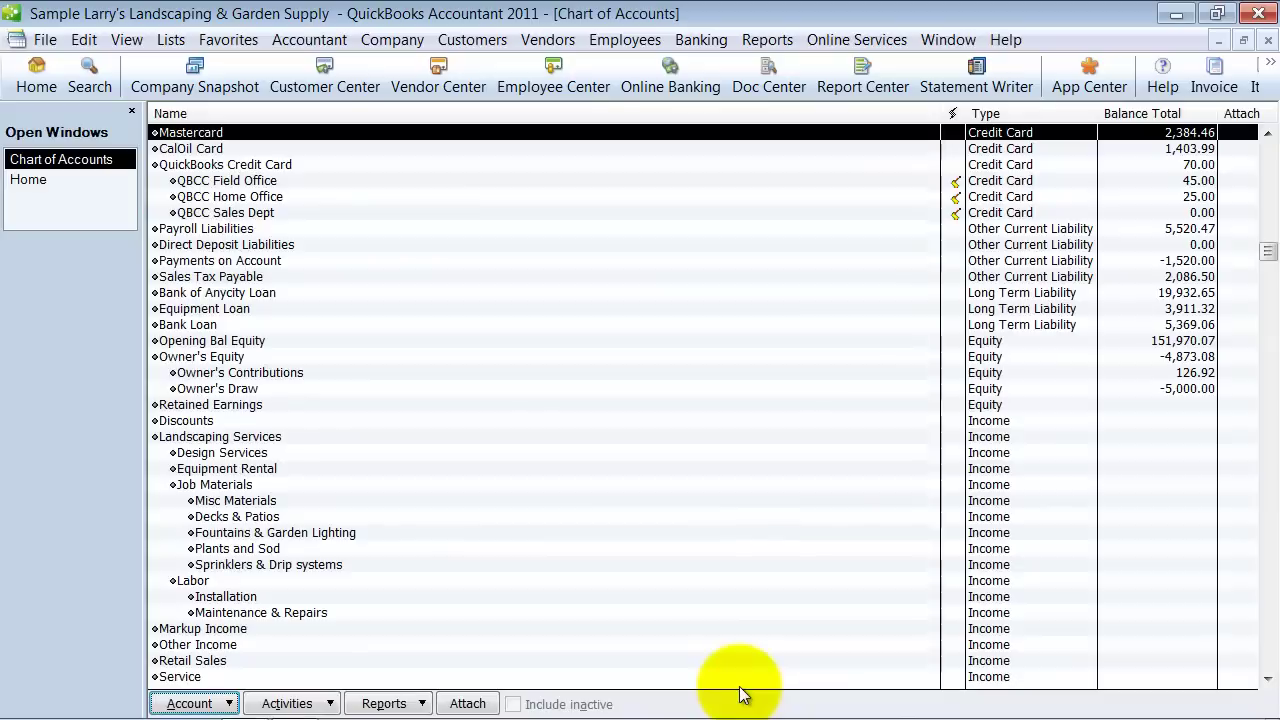
scroll(400, 160, "up", 2)
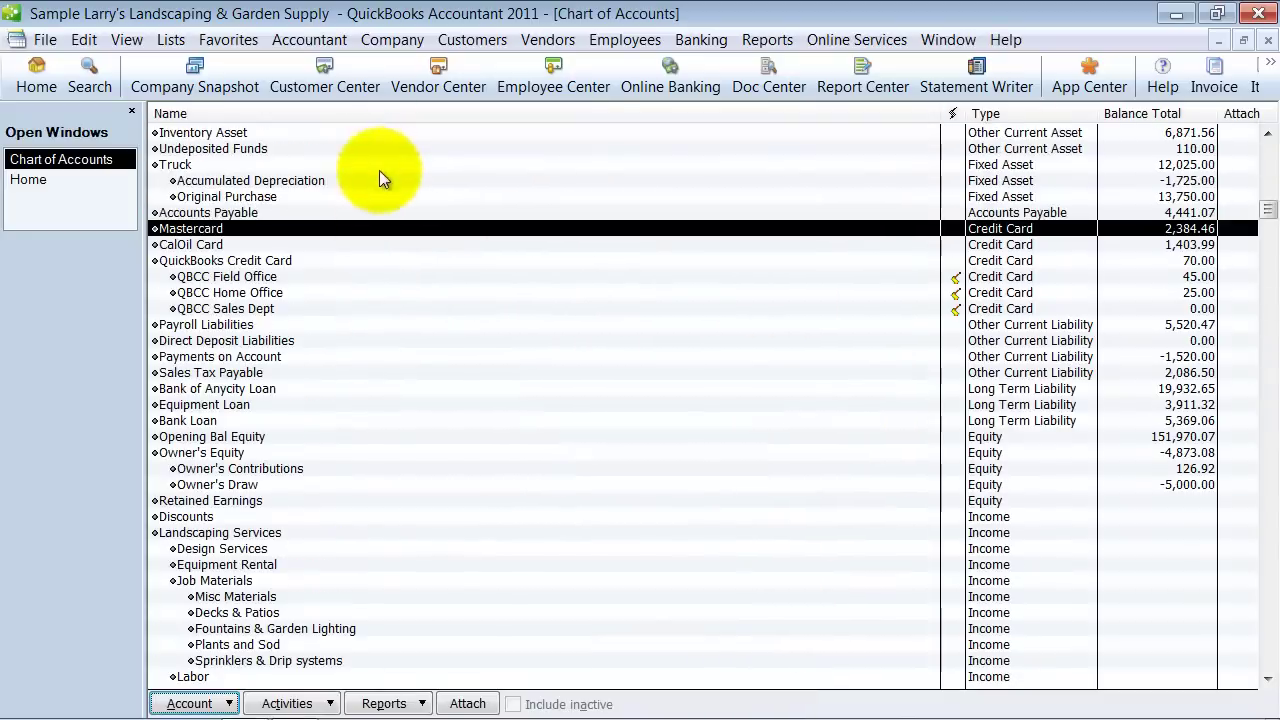
double_click(1178, 228)
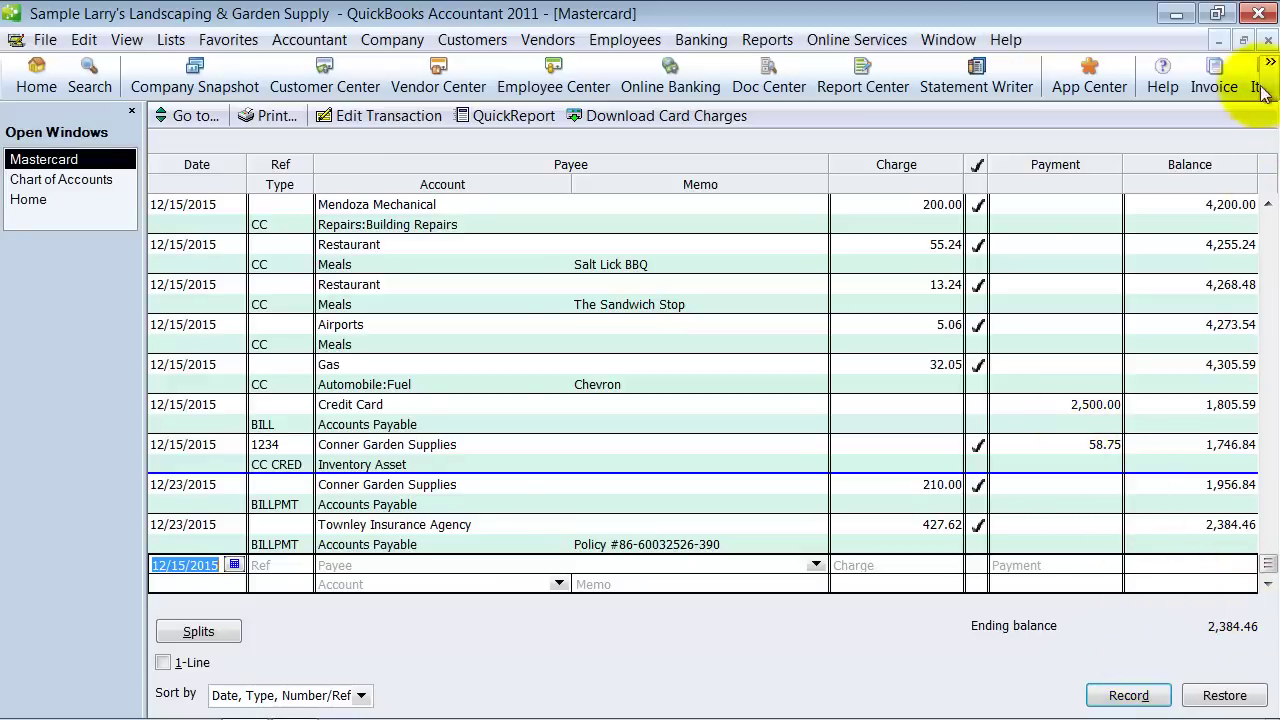
left_click(1266, 40)
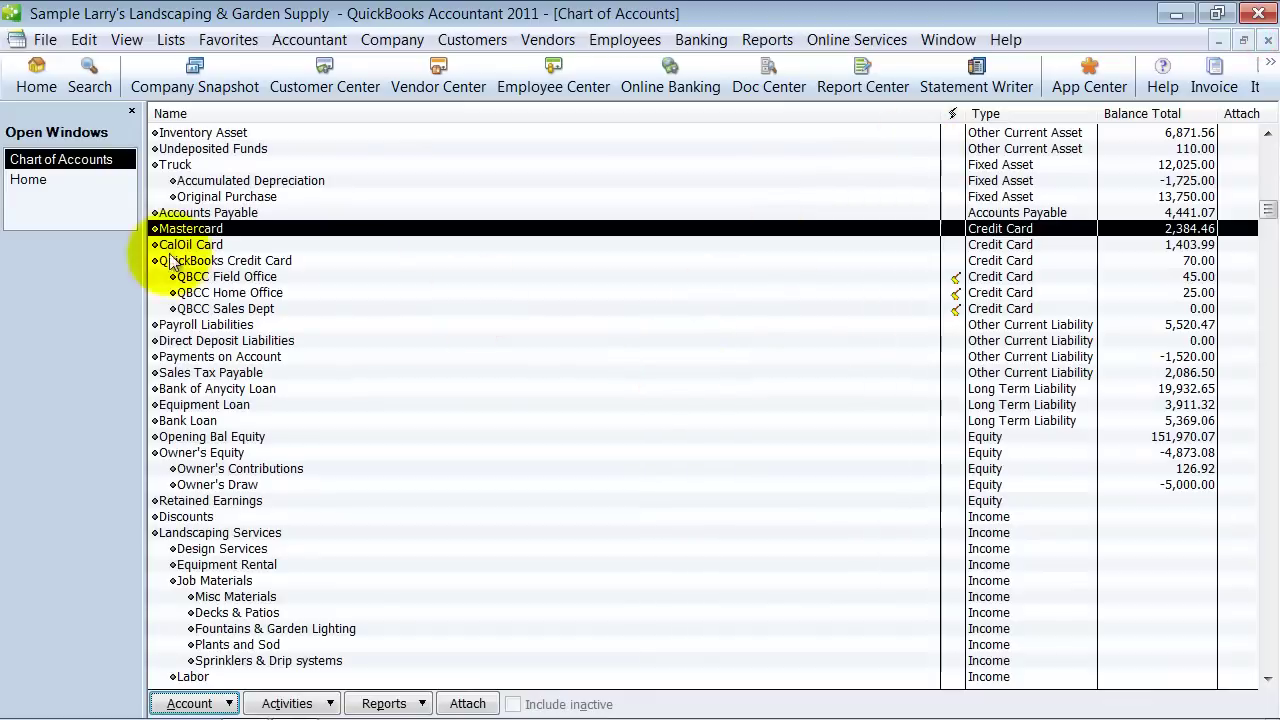
left_click(223, 213)
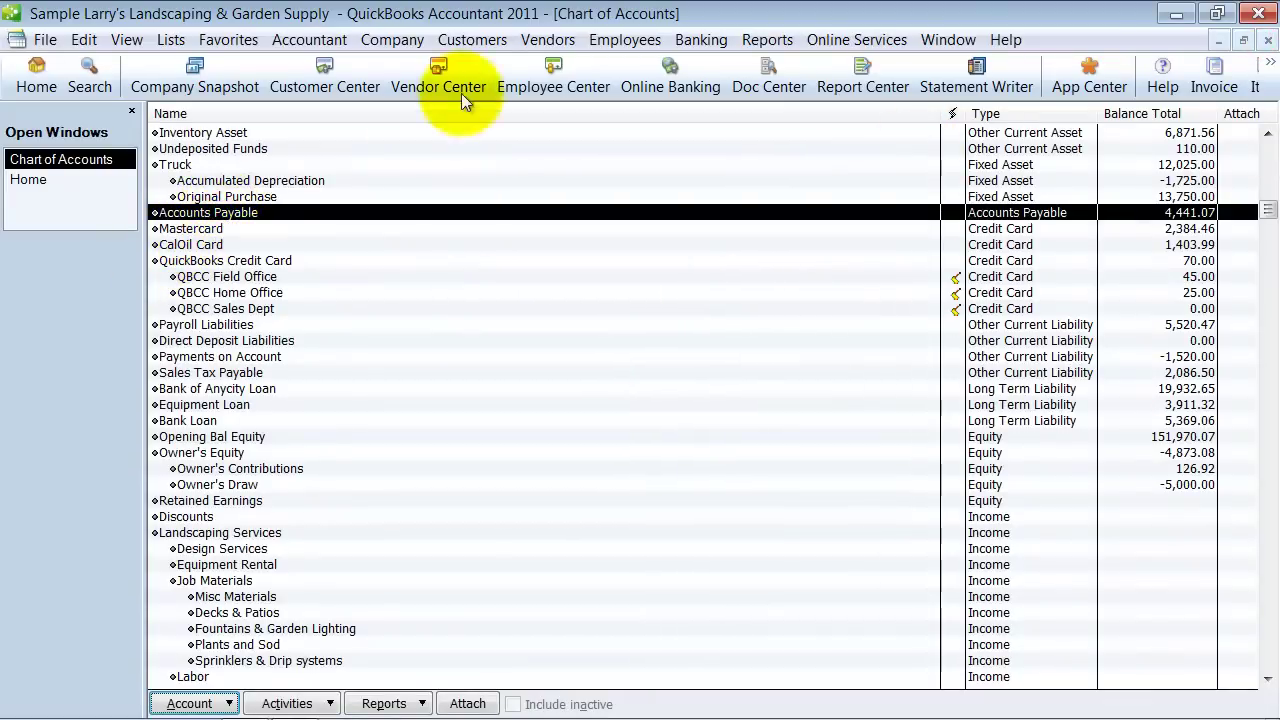
In Pay Bills, tick the 2,500.00 Credit Card bill, paying by check with an assigned number
left_click(550, 41)
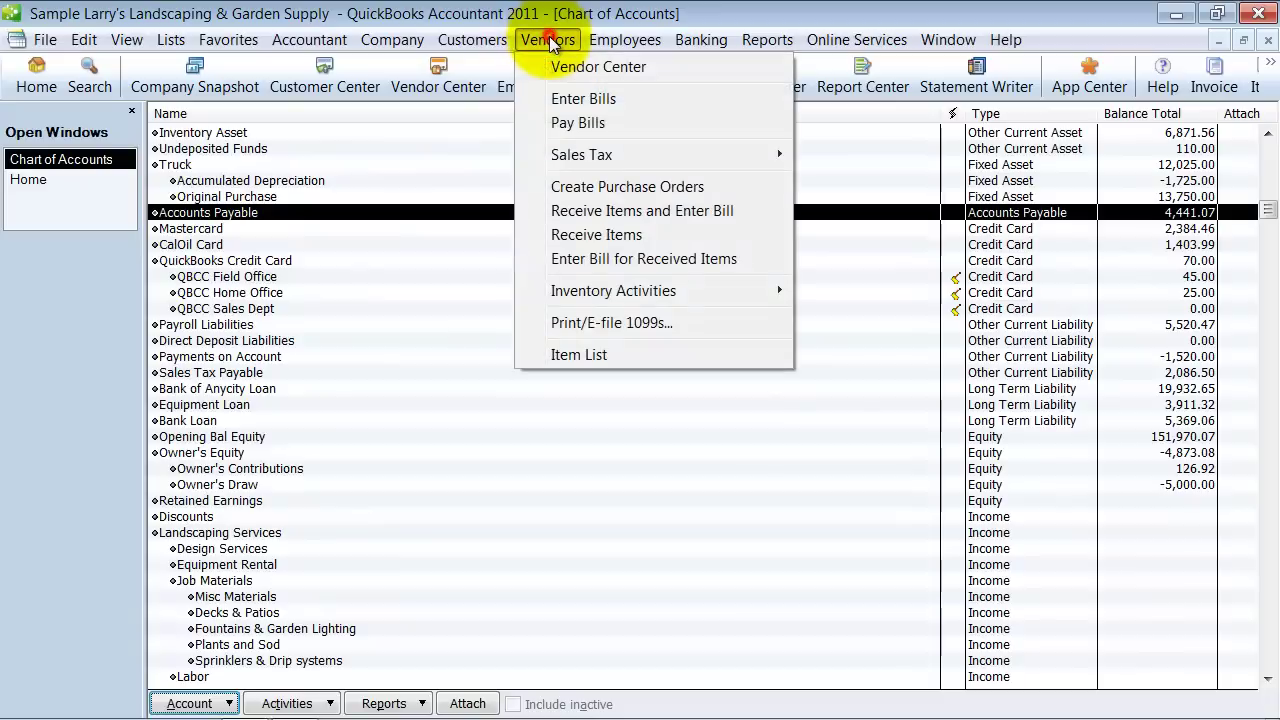
left_click(564, 124)
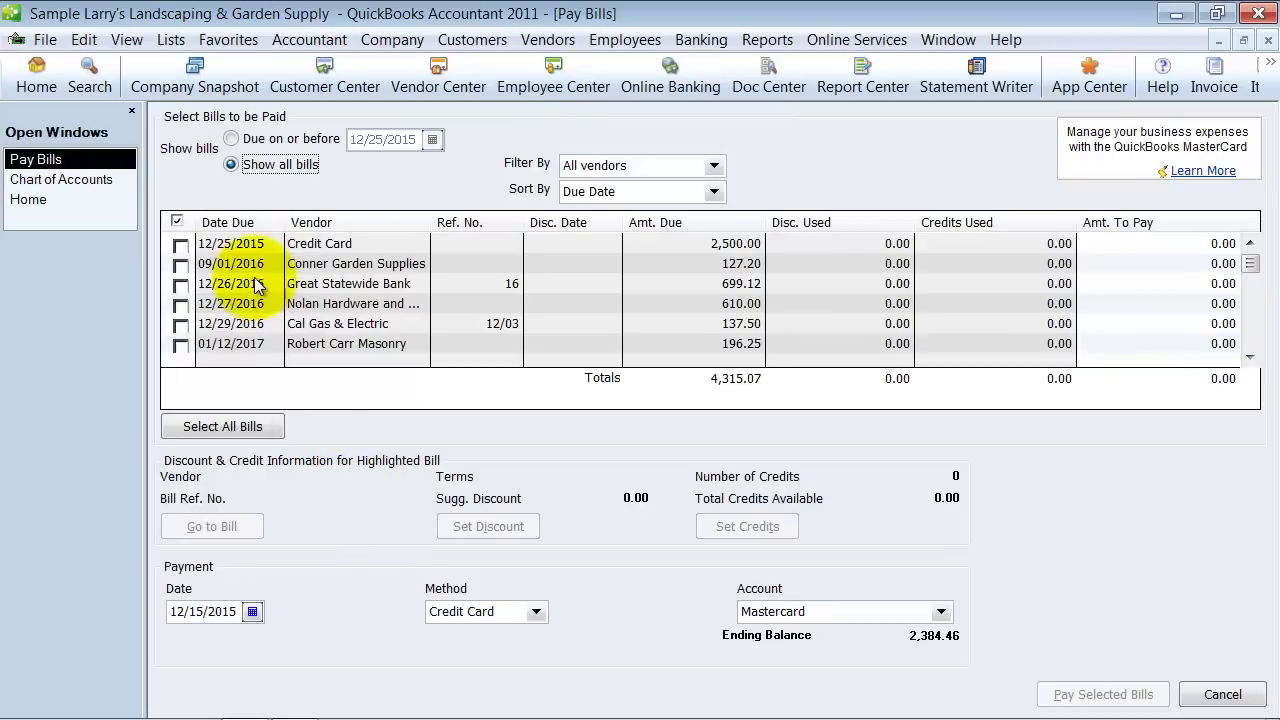
left_click(300, 243)
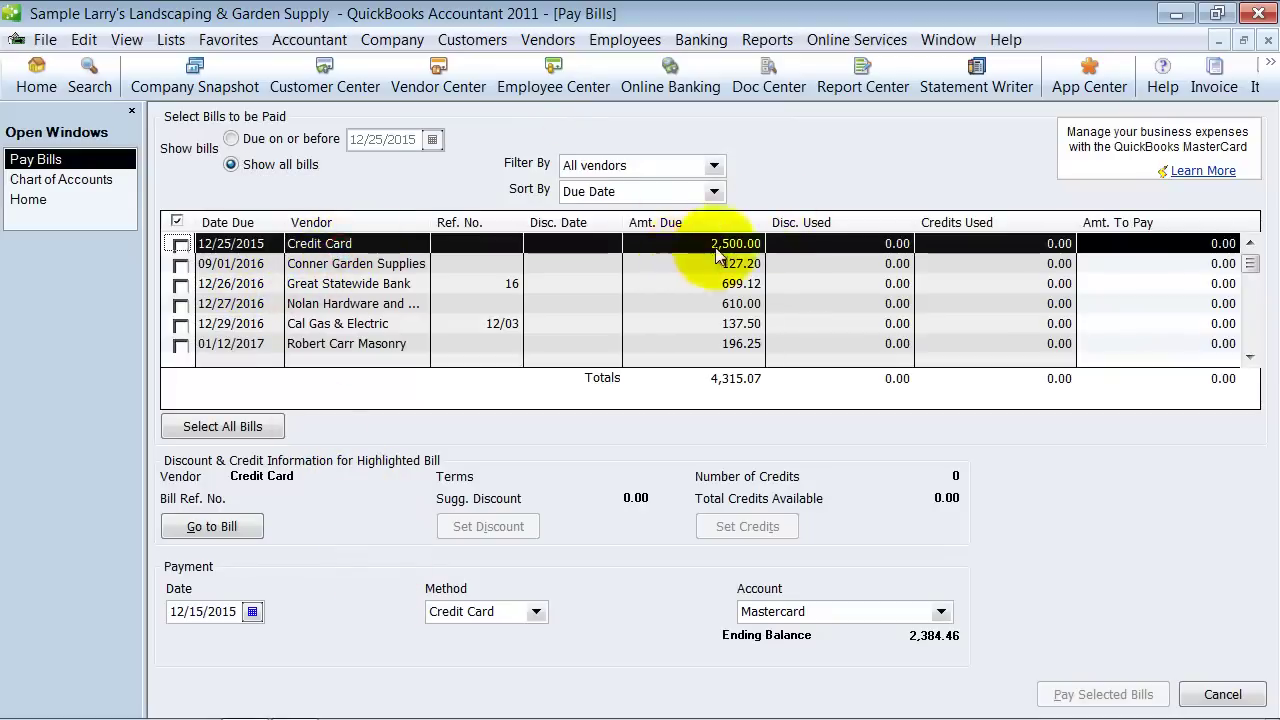
left_click(181, 244)
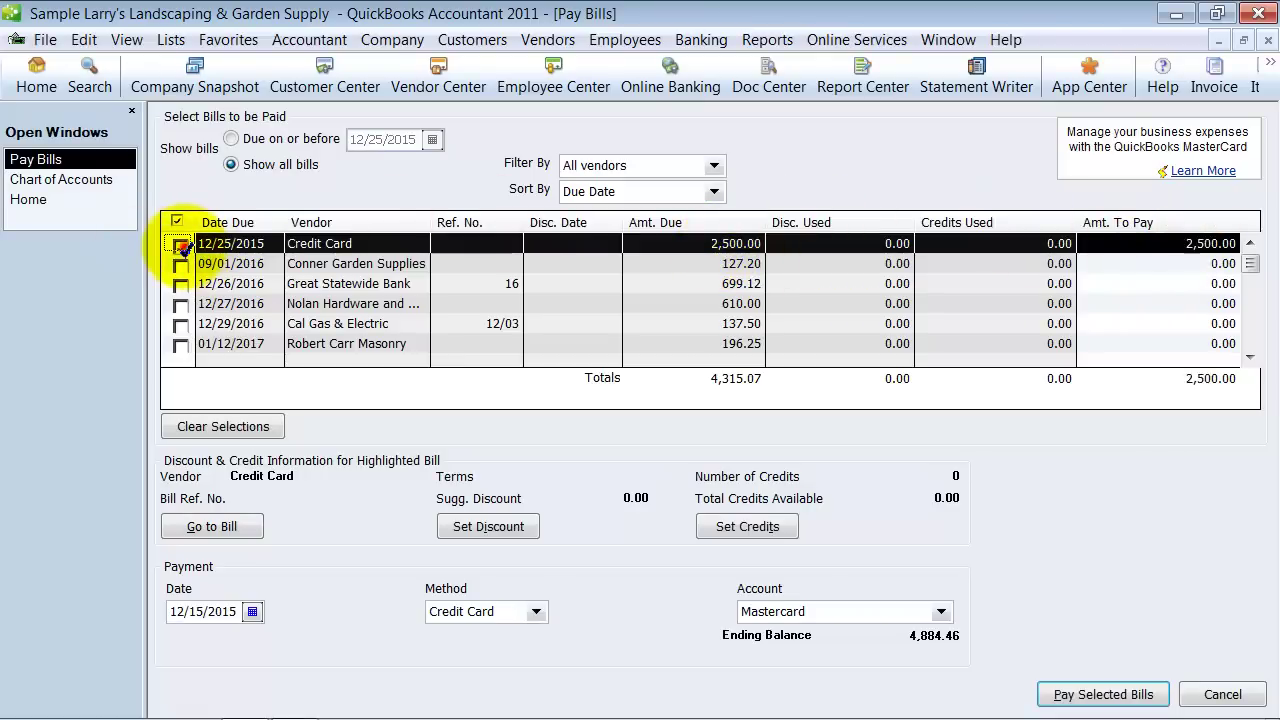
left_click(535, 611)
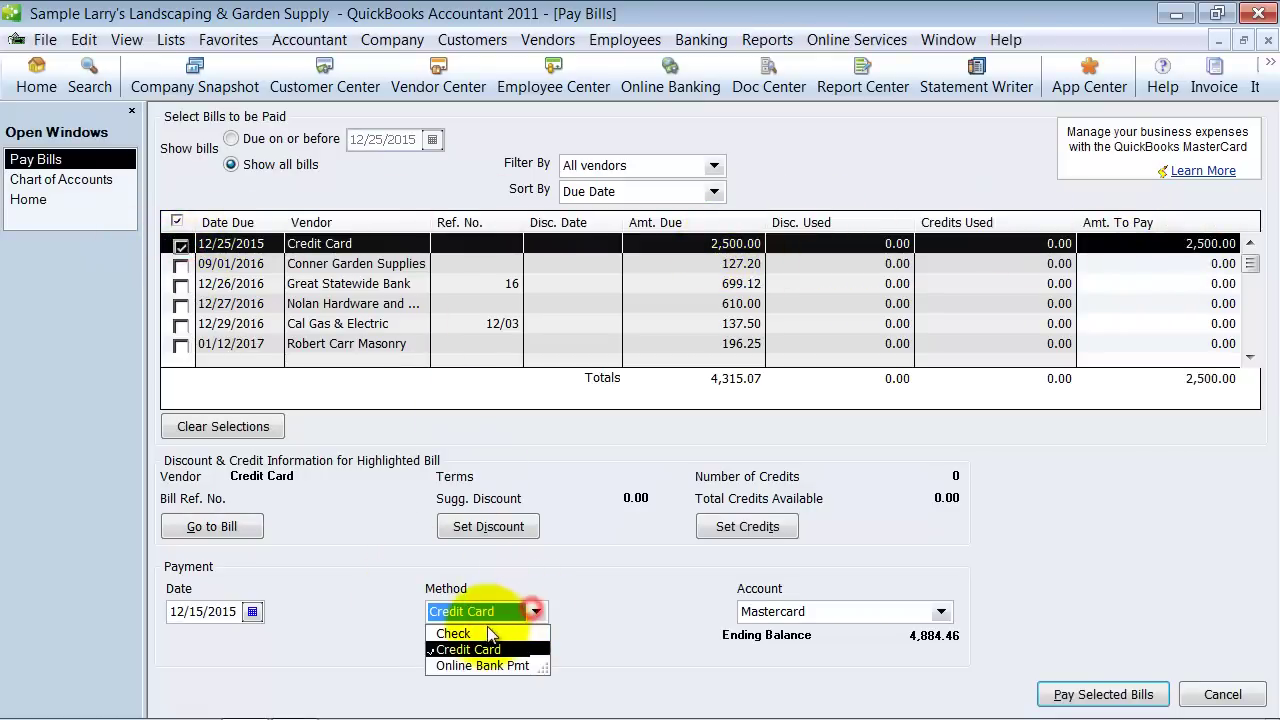
left_click(484, 634)
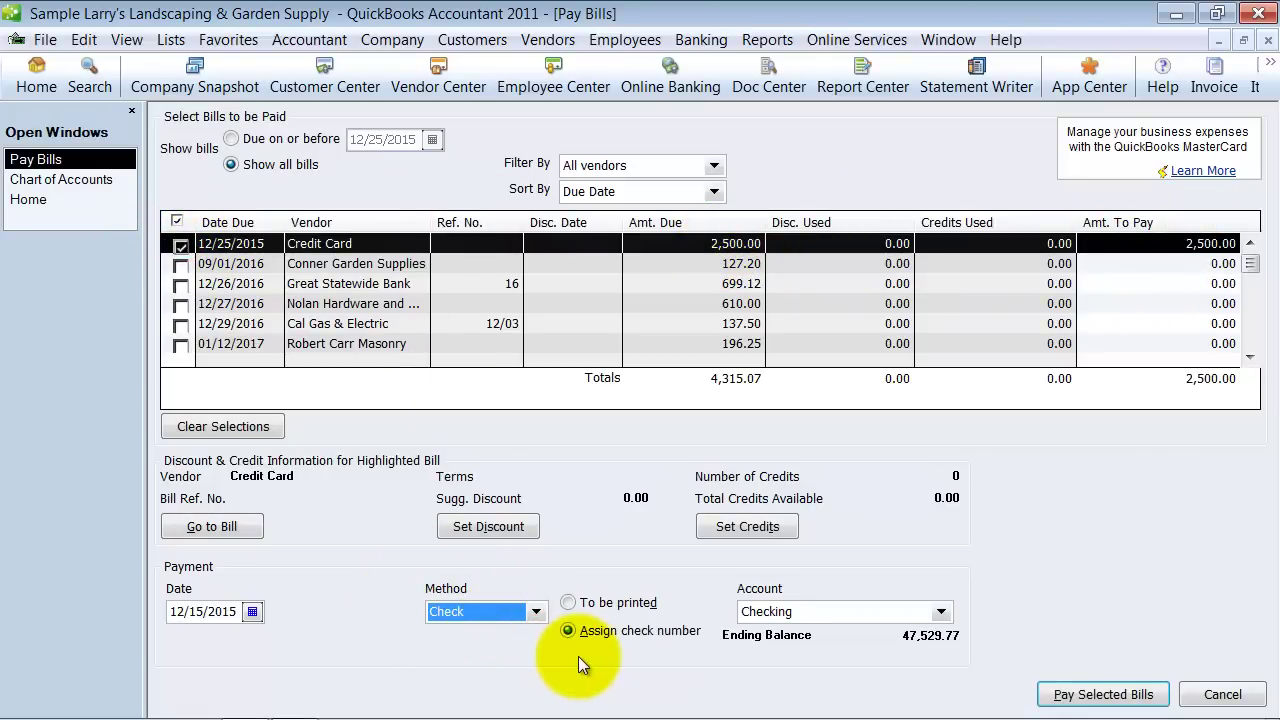
left_click(585, 604)
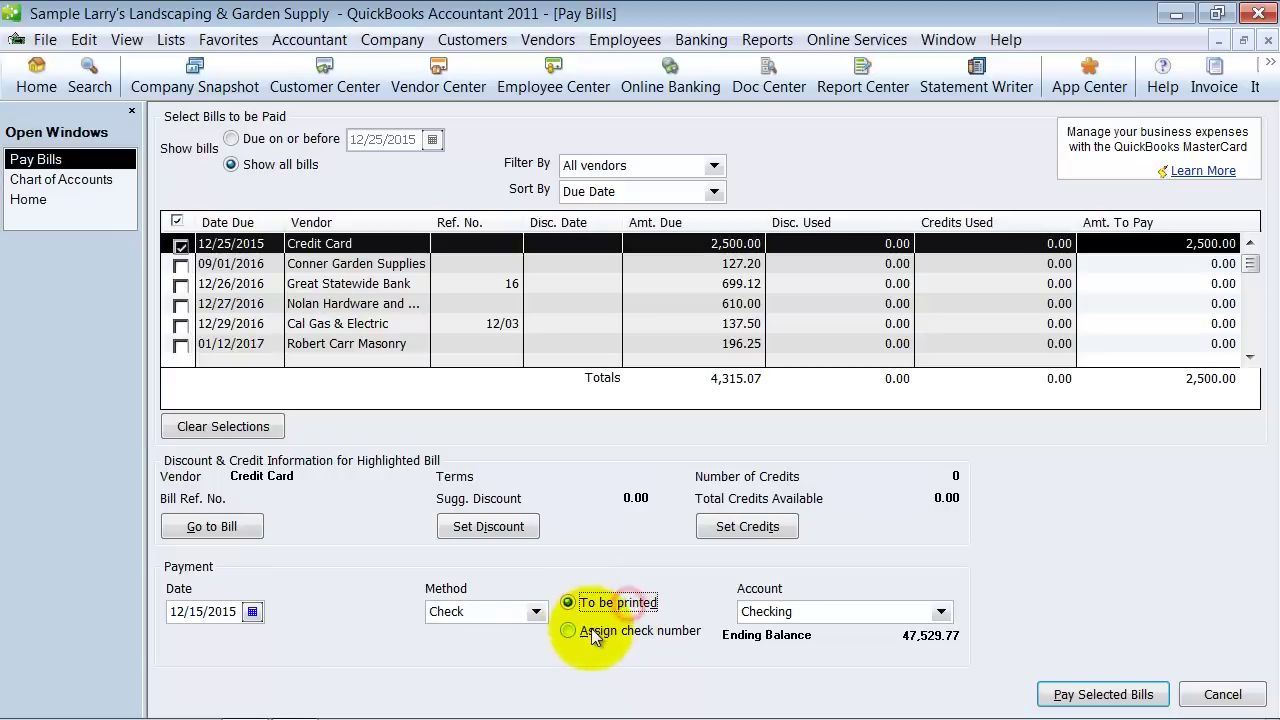
left_click(590, 633)
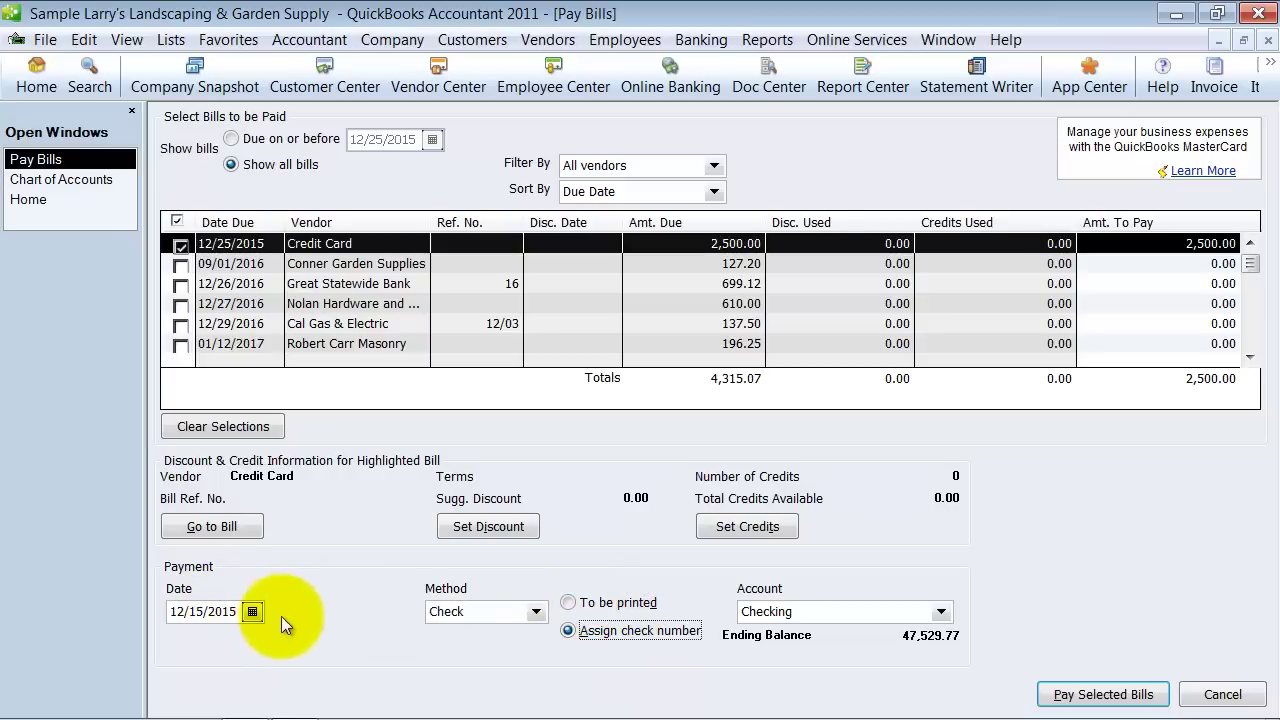
Pay the bill as check 1234, then close the summary and the Chart of Accounts
left_click(1100, 694)
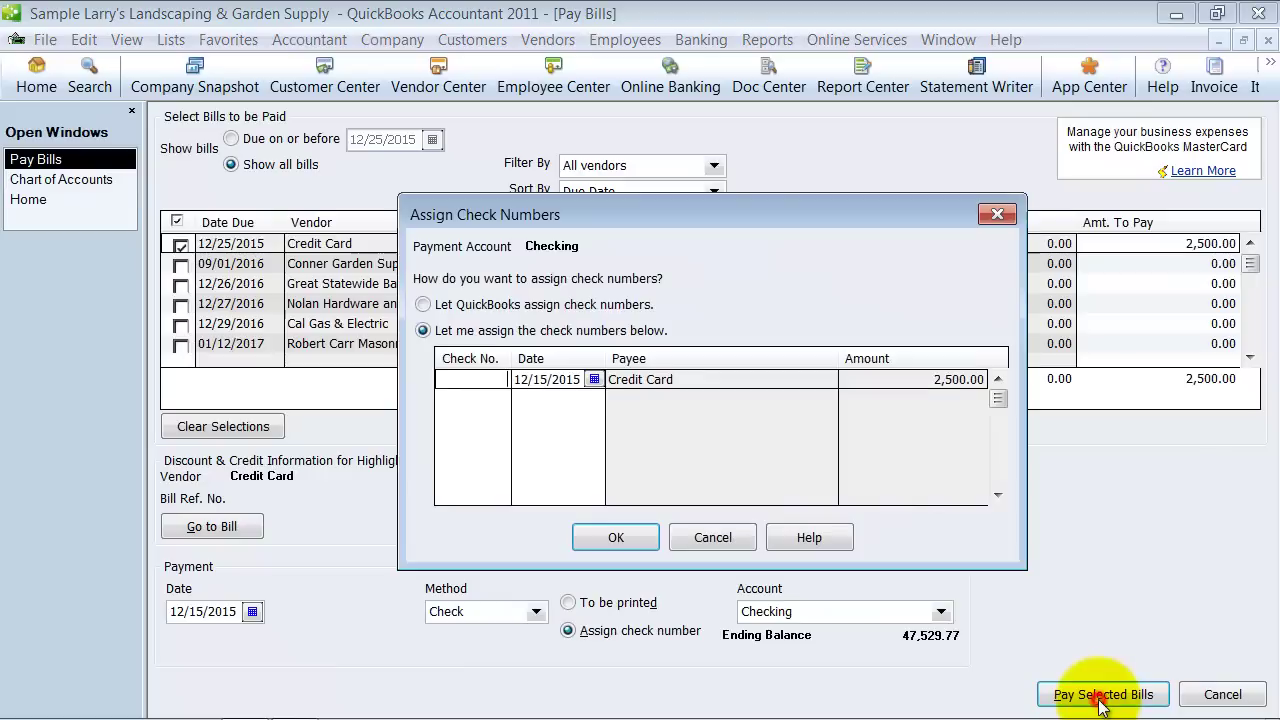
type("1234")
left_click(605, 540)
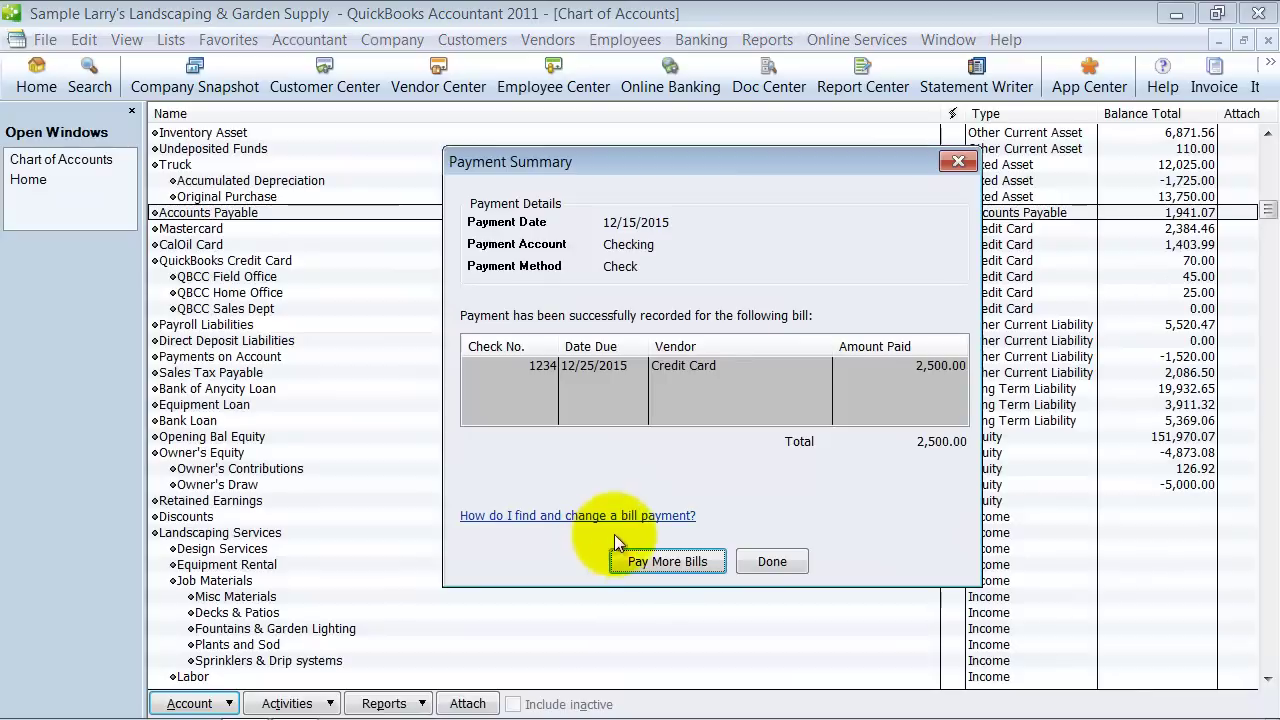
left_click(750, 565)
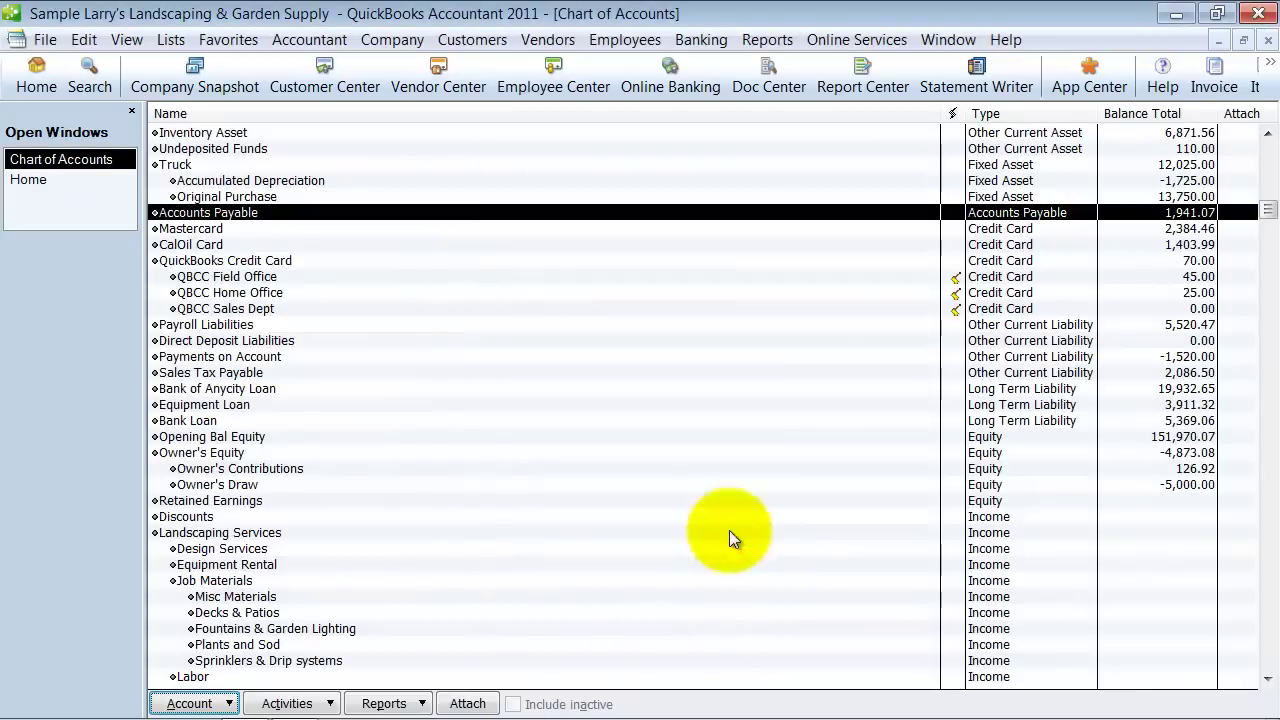
scroll(532, 237, "up", 2)
scroll(532, 237, "up", 2)
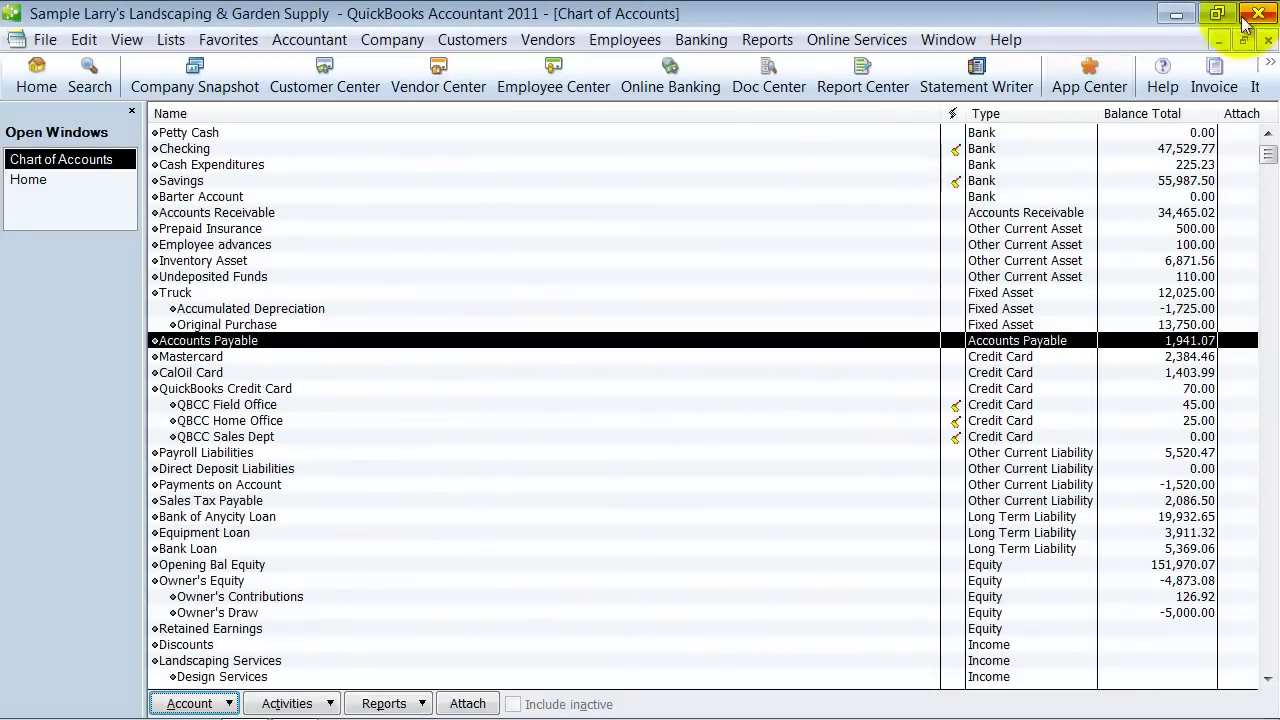
left_click(1267, 40)
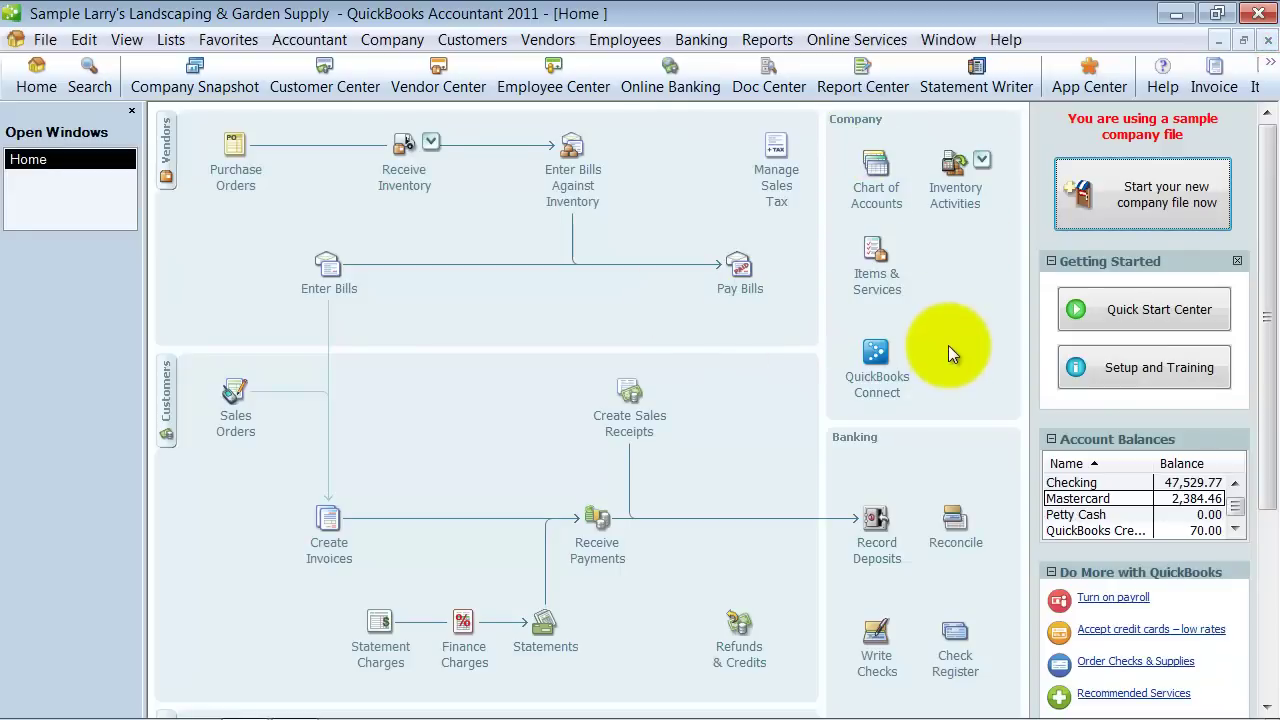